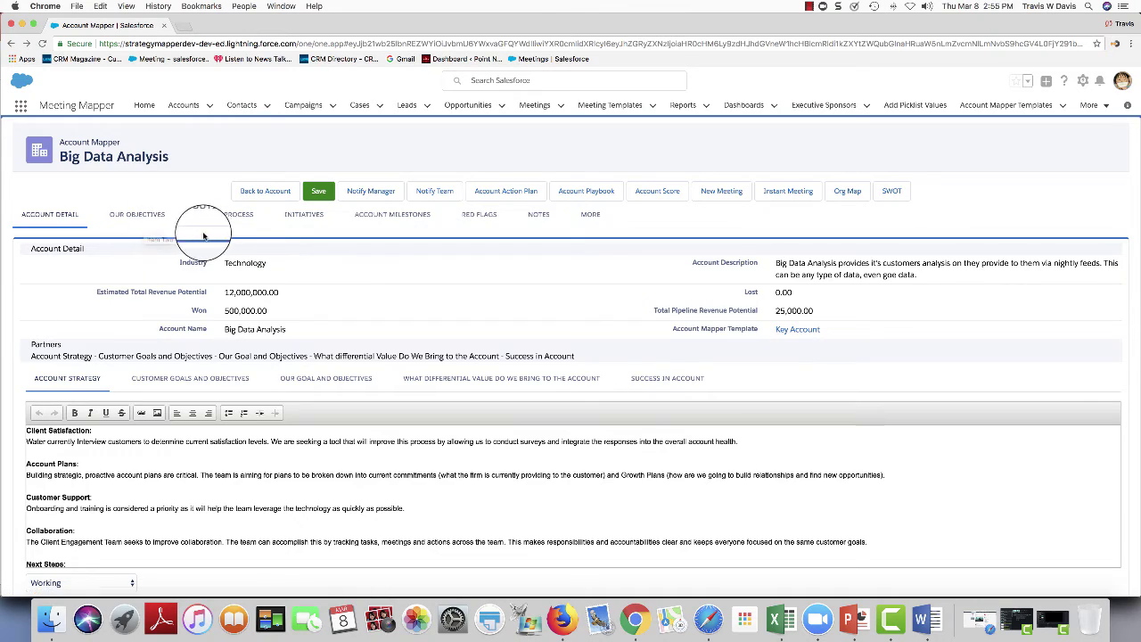
Open the Business Review - Strategy Meeting record linked to the completed task in the account's activity history
scroll(204, 232, "down", 10)
scroll(206, 233, "down", 3)
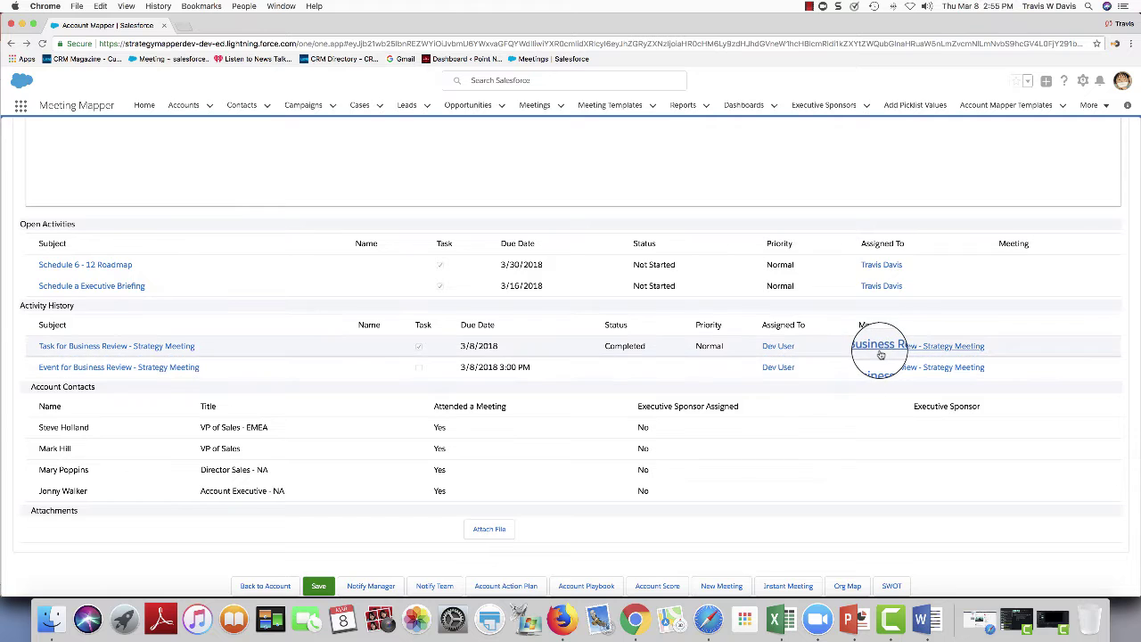
scroll(878, 349, "up", 1)
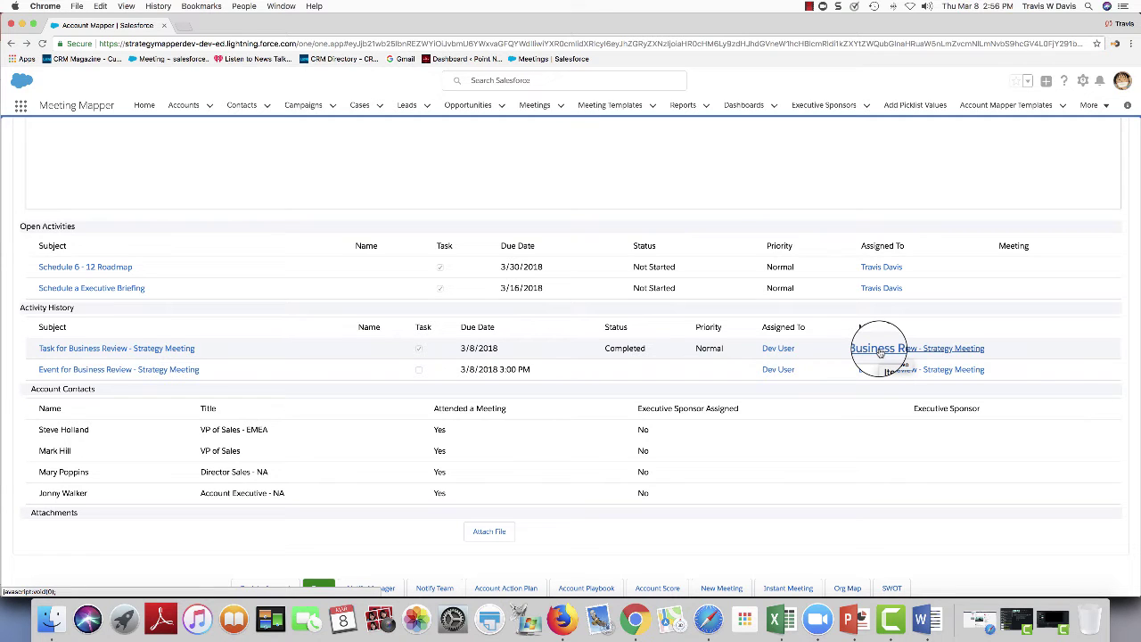
left_click(879, 348)
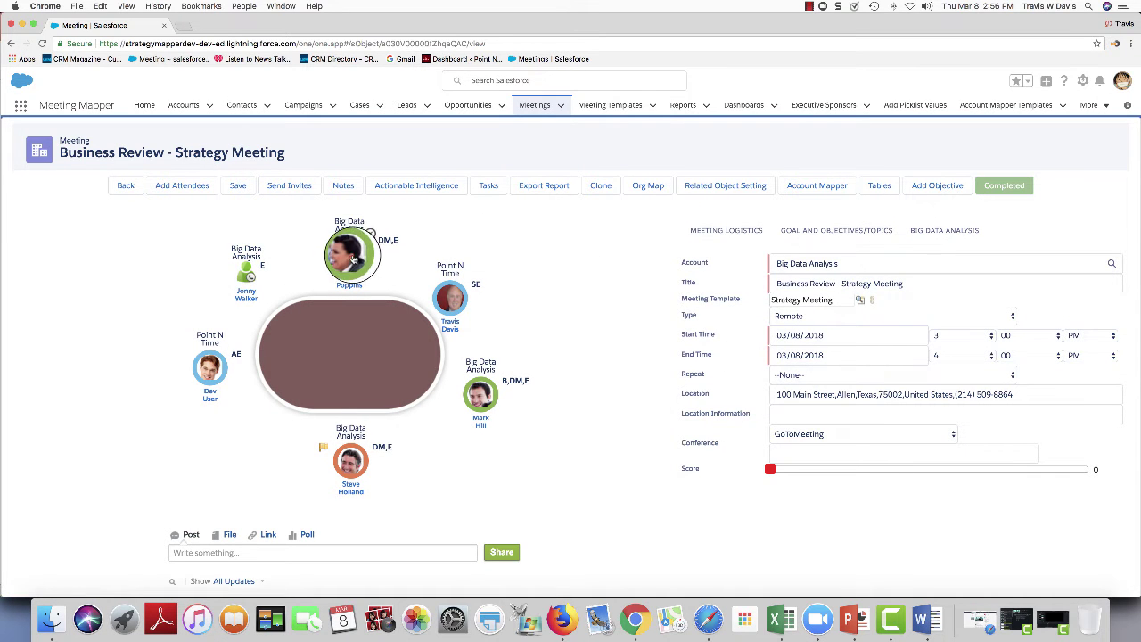
Examine the stance, participation level and role of the Big Data Analysis attendee marked only E, and close the attendee record
left_click(241, 278)
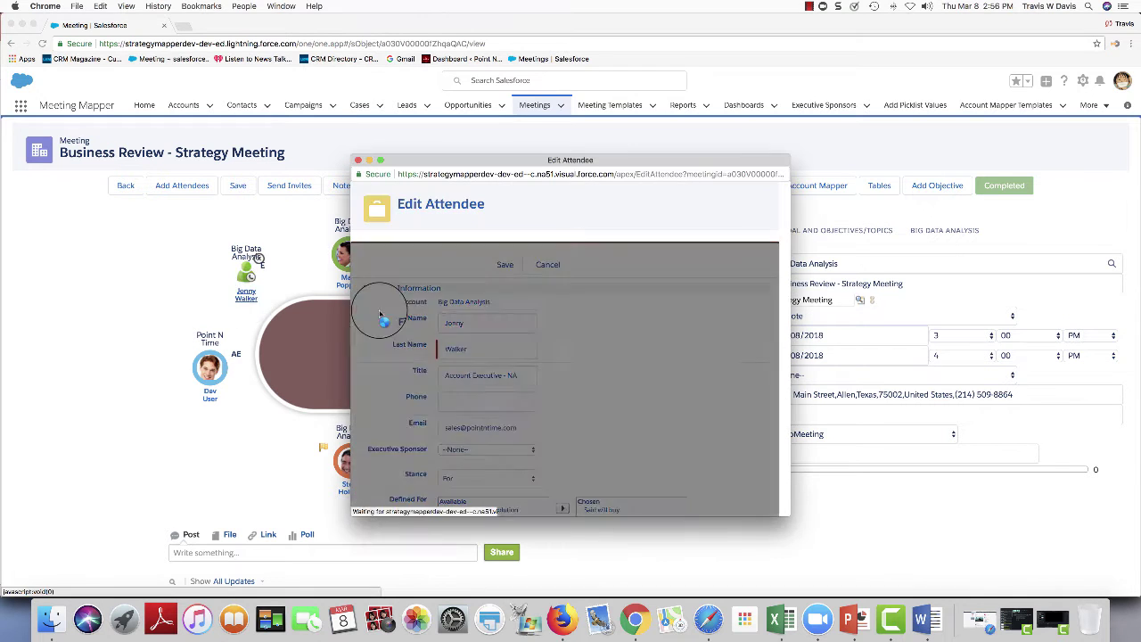
scroll(597, 350, "down", 5)
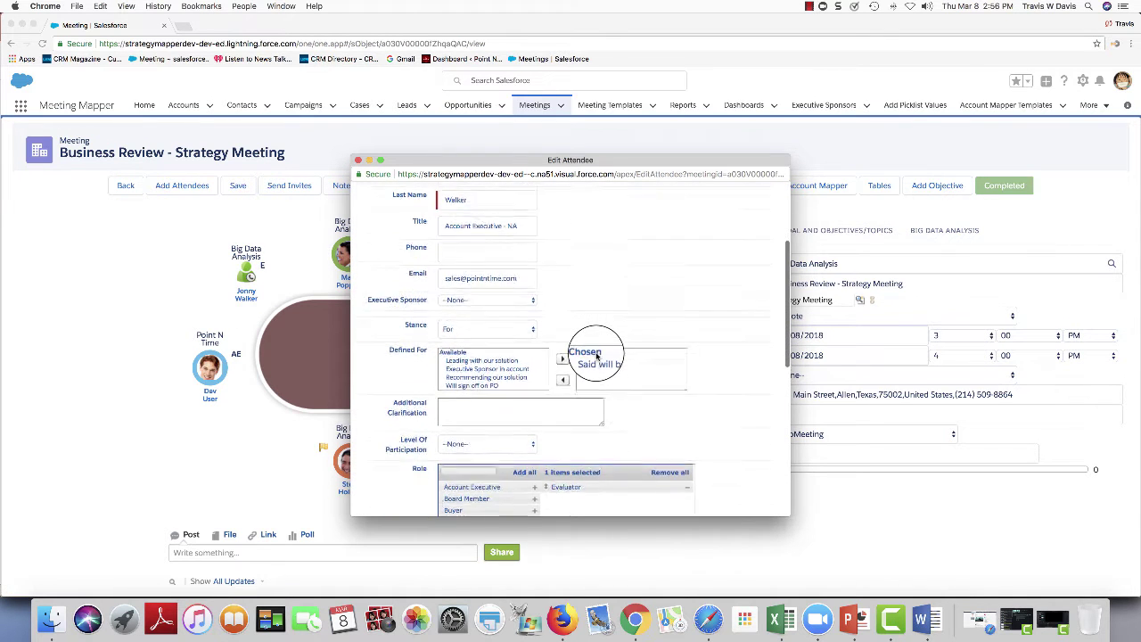
scroll(494, 360, "down", 2)
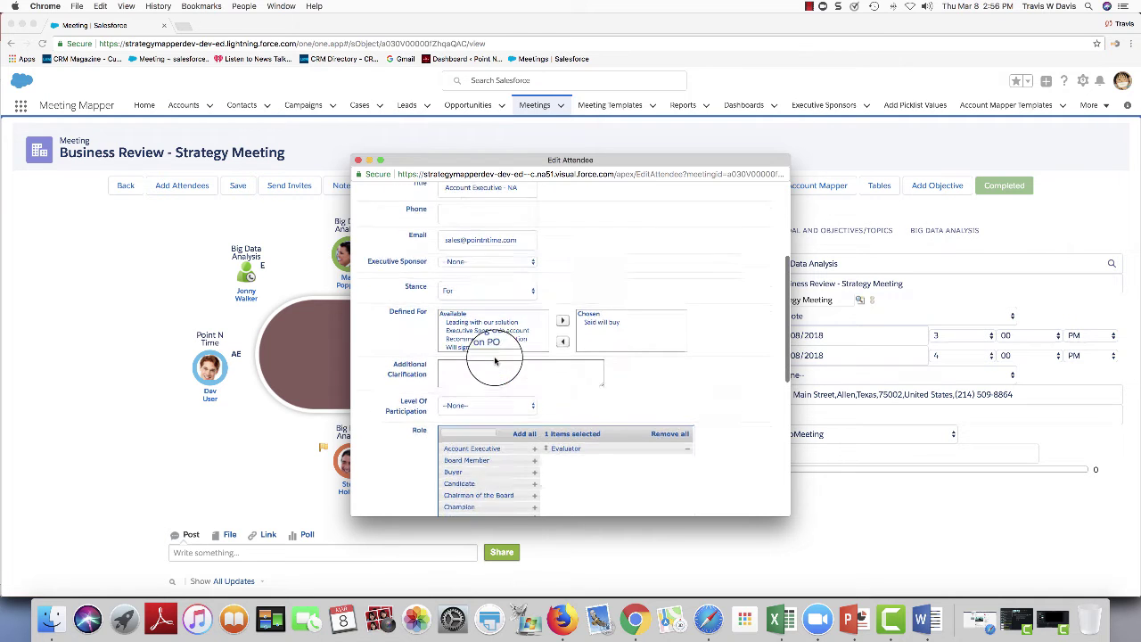
scroll(496, 370, "down", 4)
scroll(565, 256, "up", 9)
left_click(357, 160)
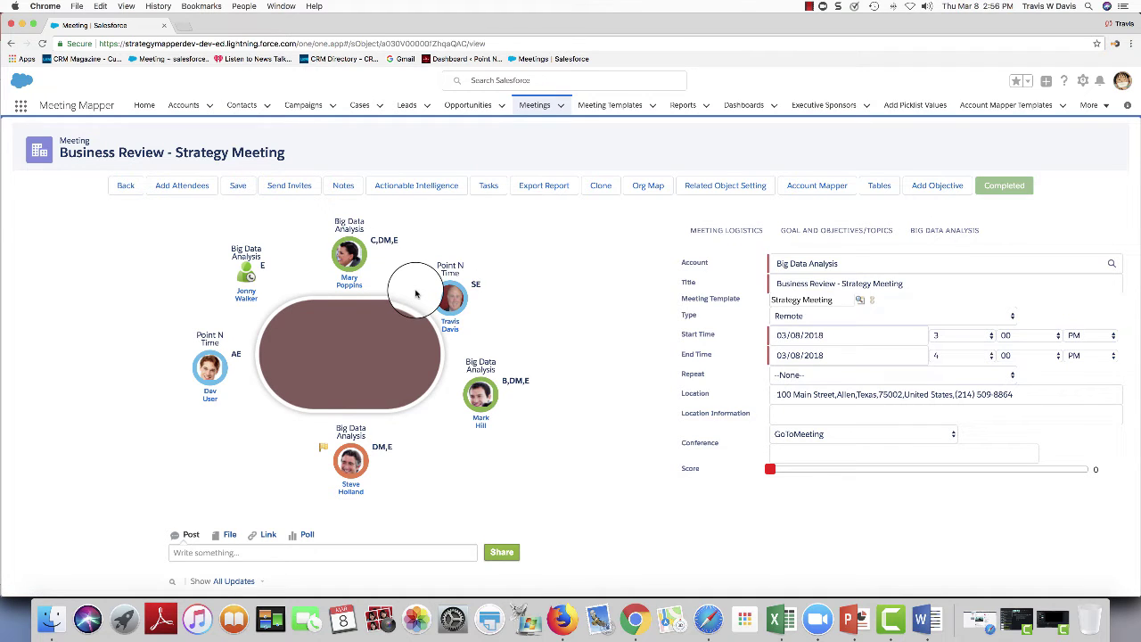
Read the meeting's public and internal notes and close them
mouse_move(341, 259)
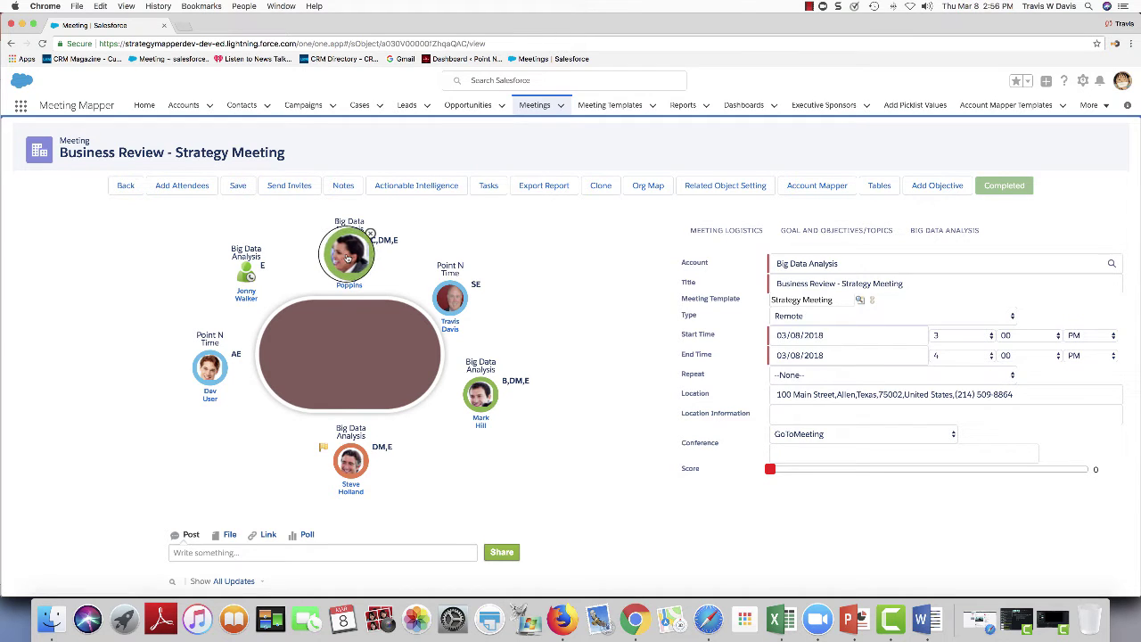
left_click(344, 187)
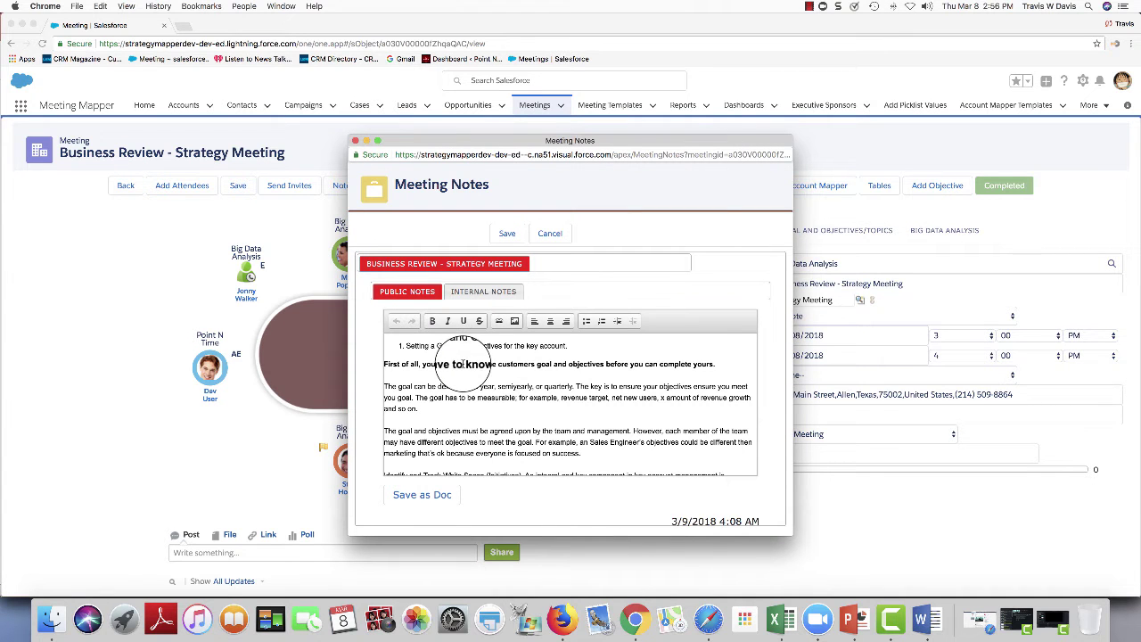
scroll(461, 361, "down", 3)
scroll(461, 361, "up", 3)
left_click(483, 291)
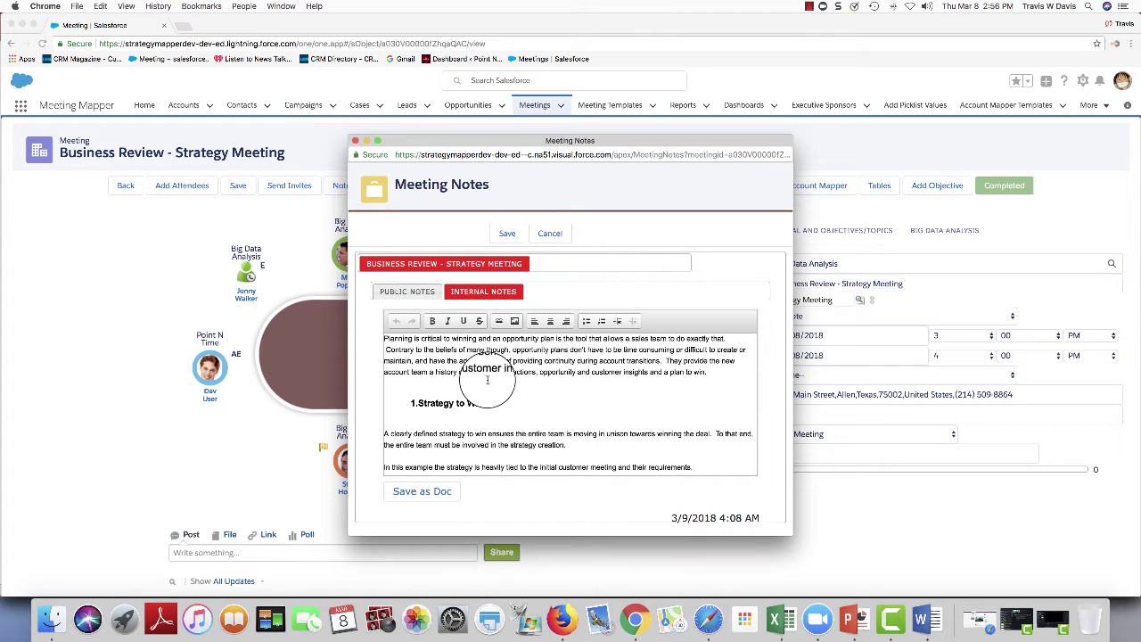
left_click(356, 141)
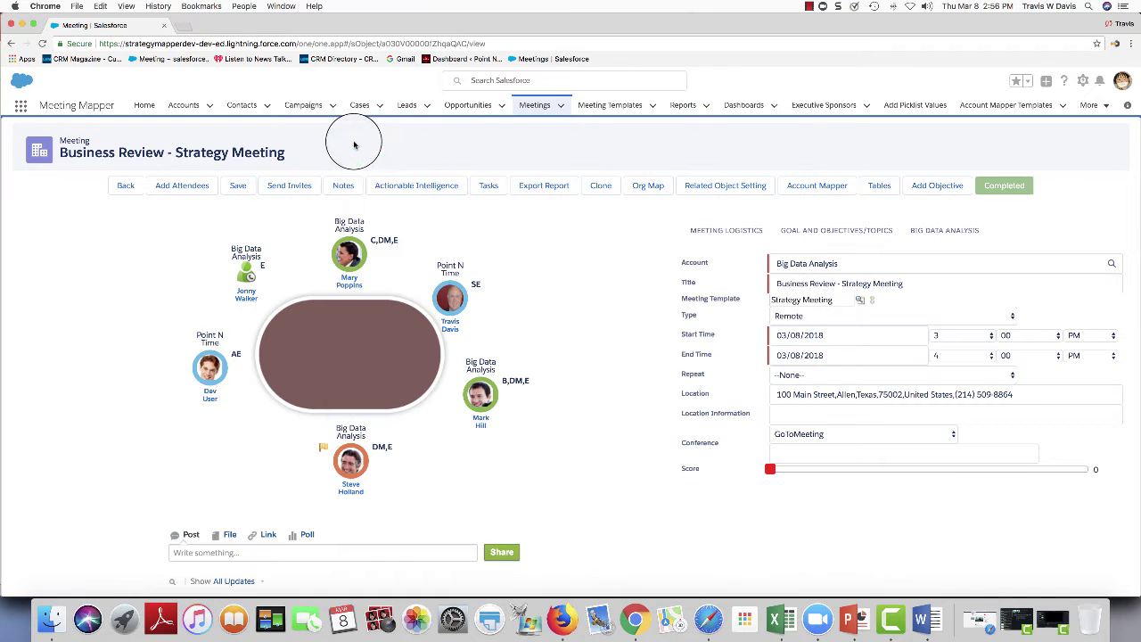
Open the meeting's Actionable Intelligence and examine the decision date, budgeted project, reference customer, actions, decisions and open issues
left_click(401, 192)
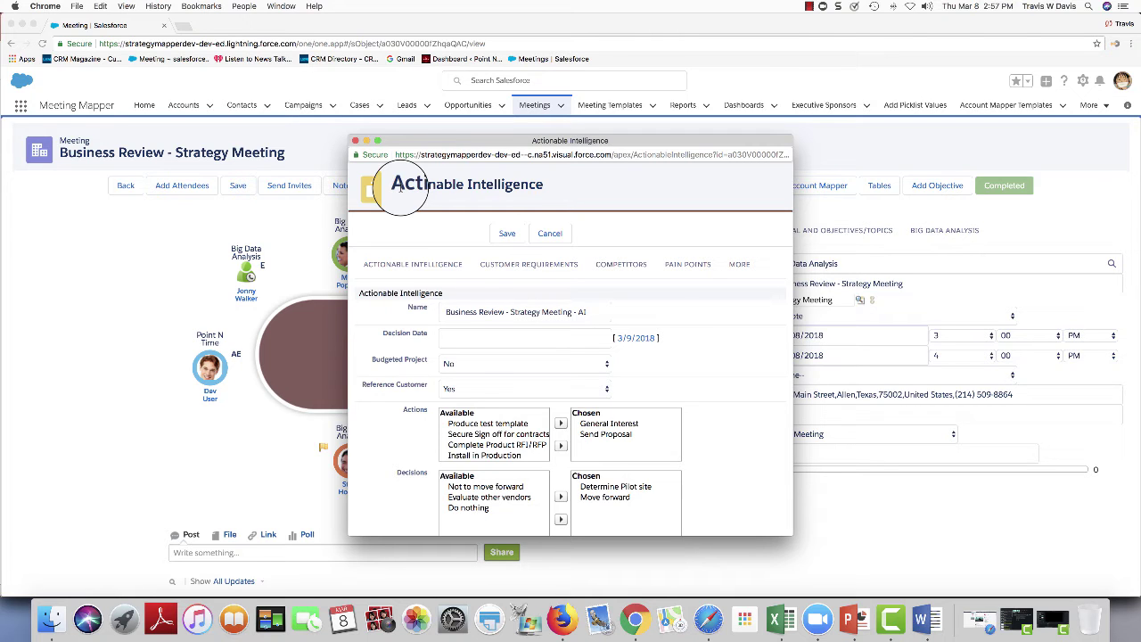
scroll(489, 331, "down", 2)
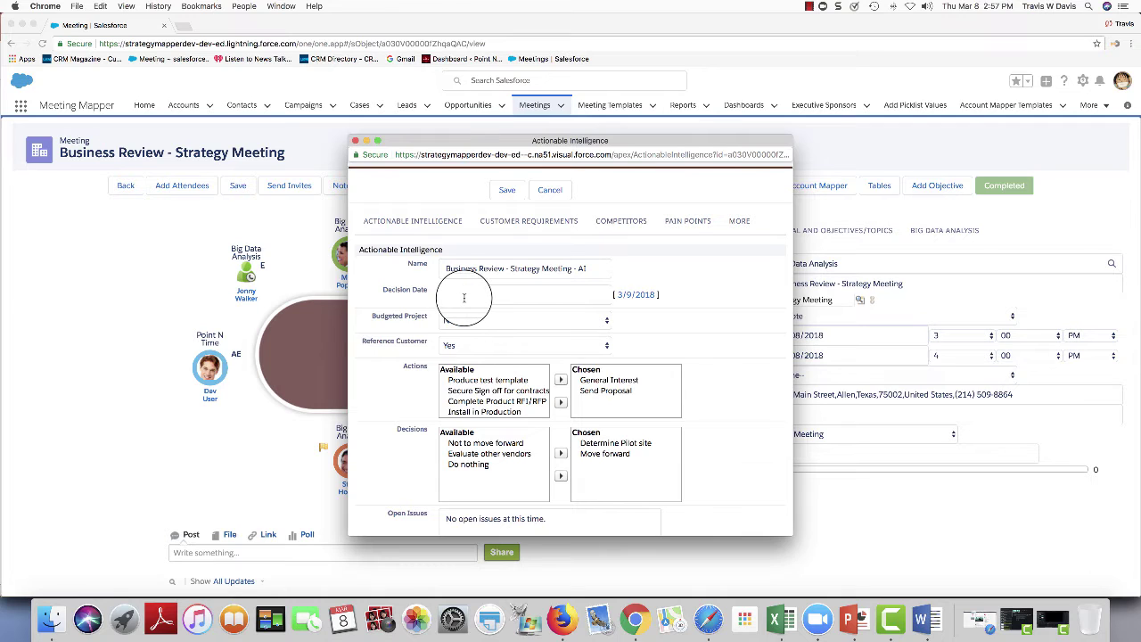
left_click(463, 296)
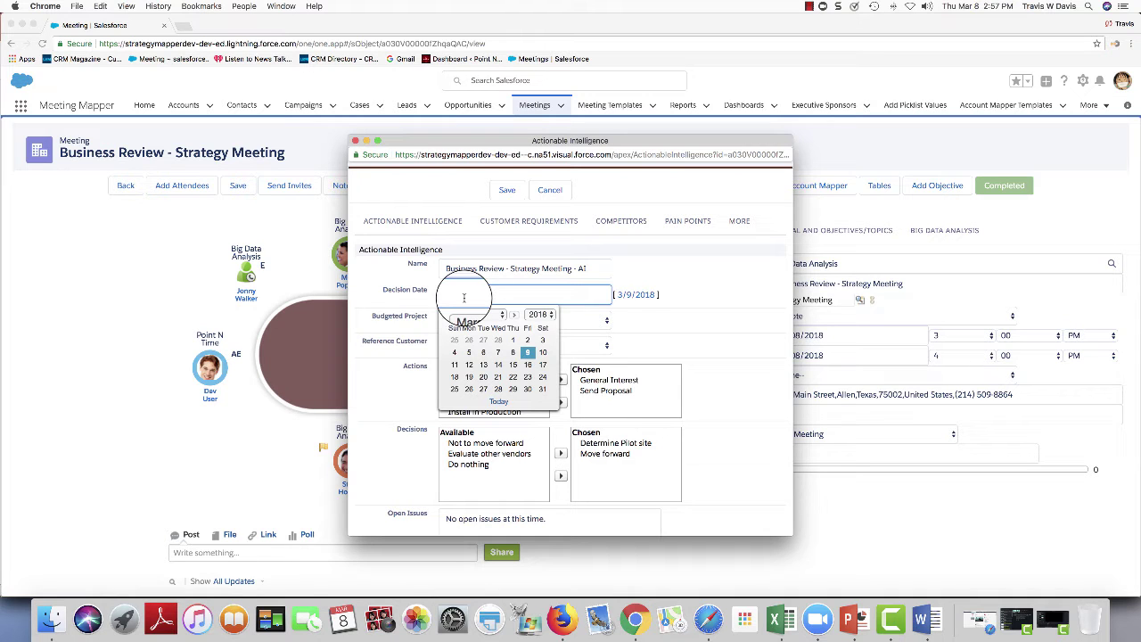
left_click(408, 316)
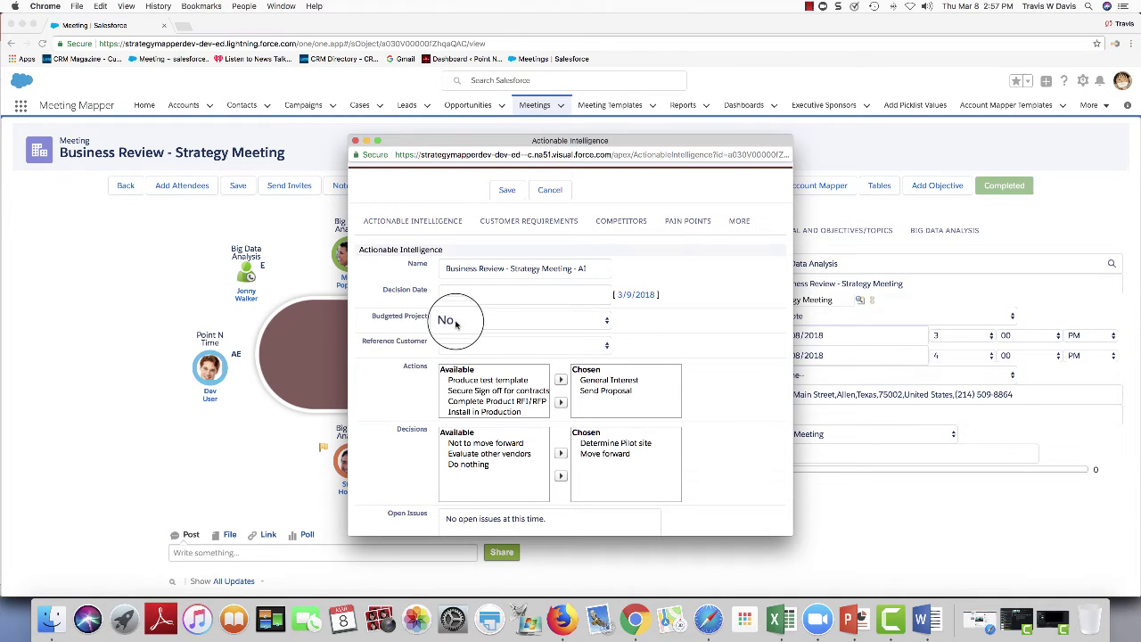
left_click(455, 320)
left_click(453, 320)
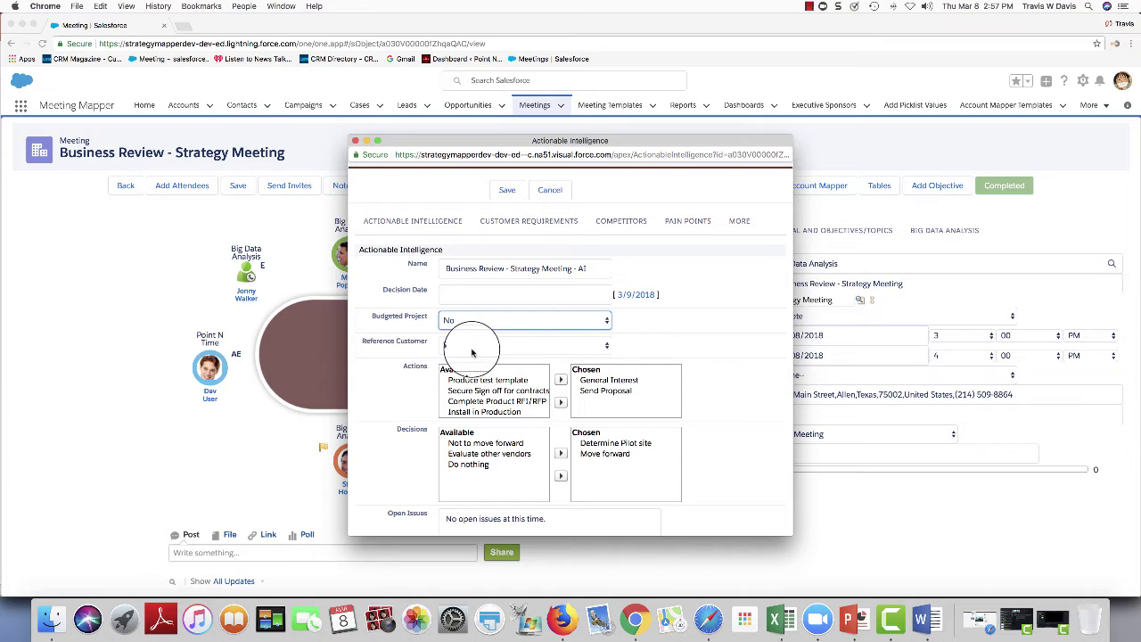
left_click(464, 366)
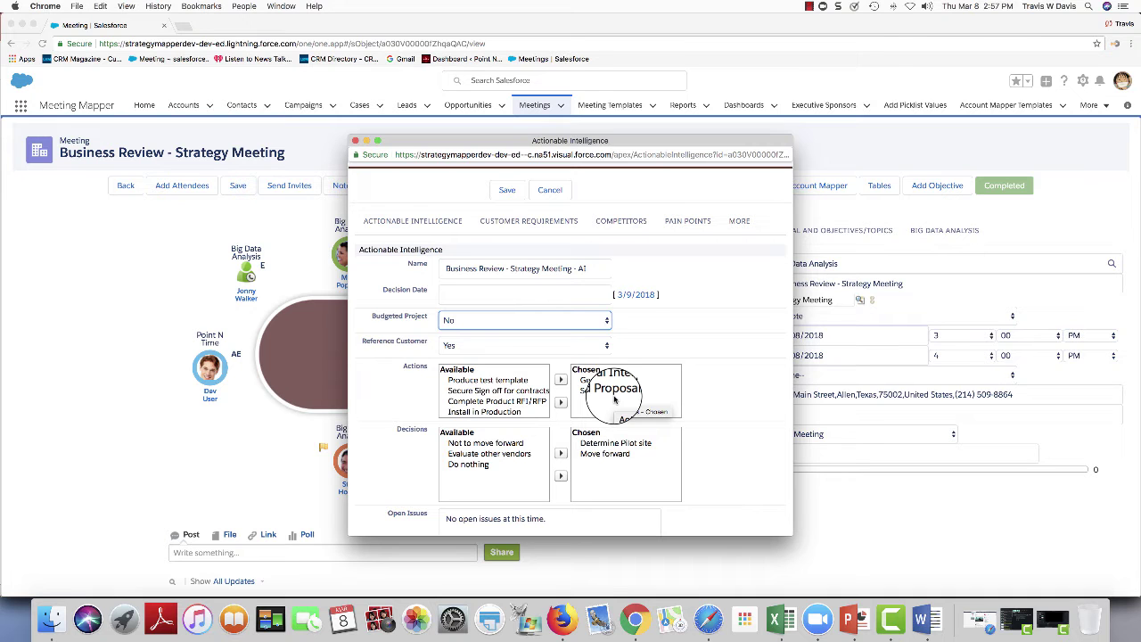
scroll(481, 459, "down", 5)
scroll(482, 459, "up", 6)
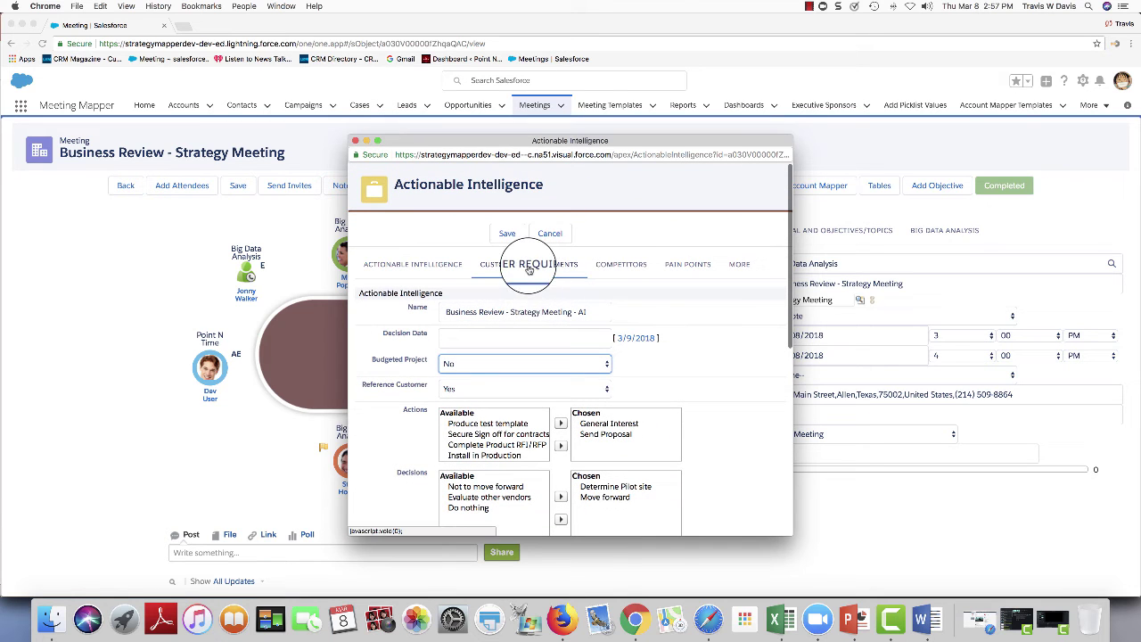
Add a new customer requirement reading "100% Native Salesforce."
left_click(528, 266)
left_click(575, 322)
left_click(471, 381)
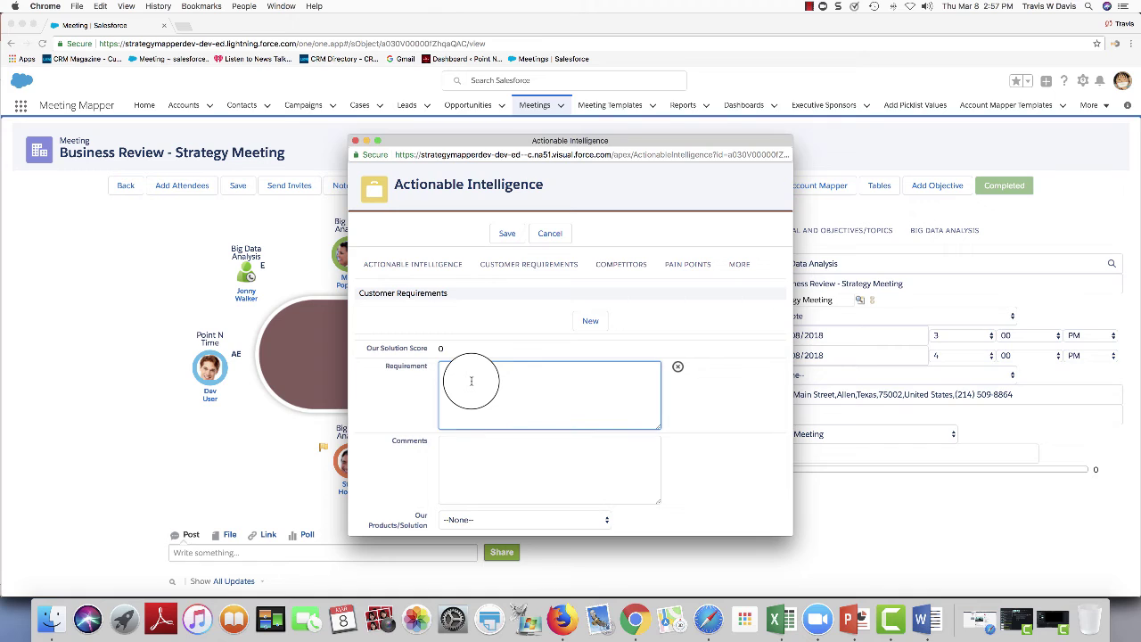
type("100% Native Salesforce.")
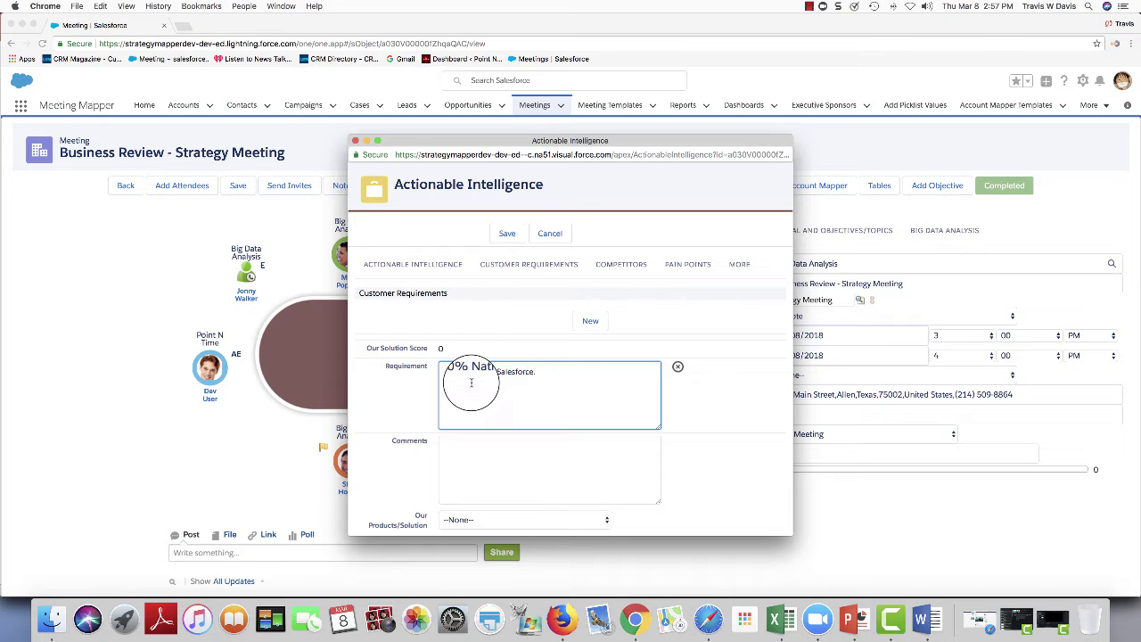
Link the requirement to Strategy Mapper from Recently Products, rate our solution as Meets Requirement, and save
scroll(483, 410, "down", 2)
left_click(509, 446)
left_click(504, 451)
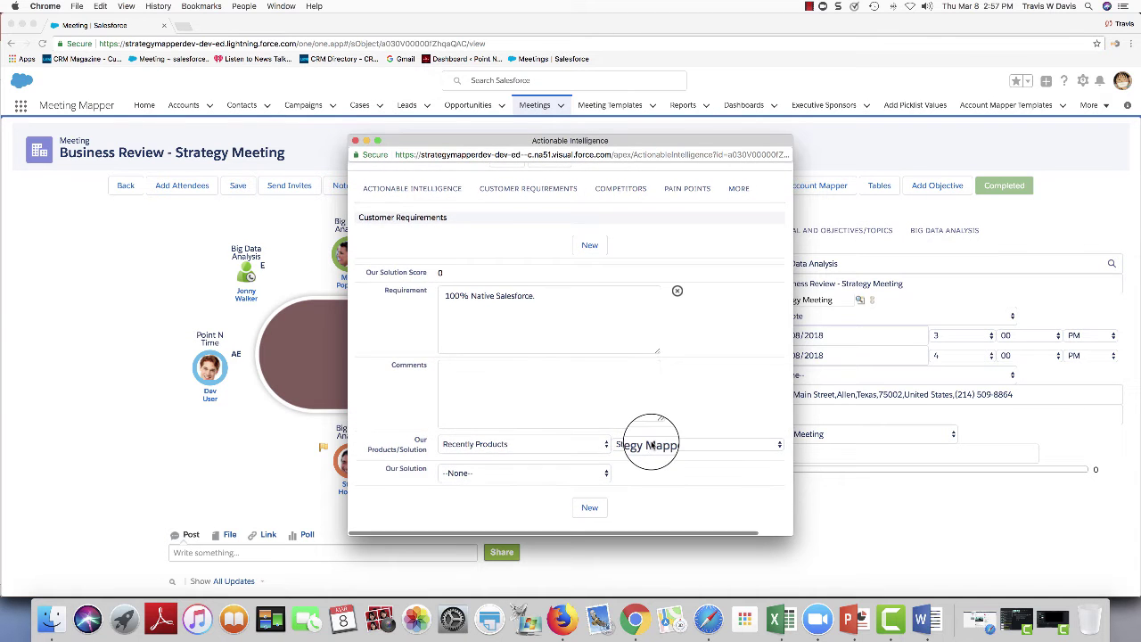
left_click(583, 473)
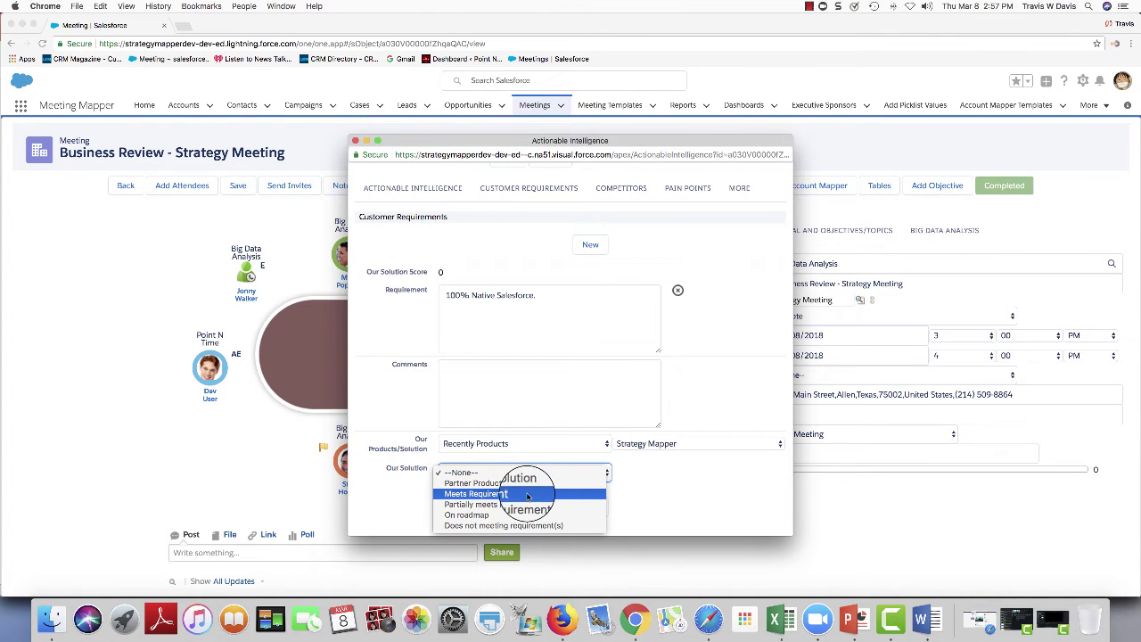
left_click(526, 494)
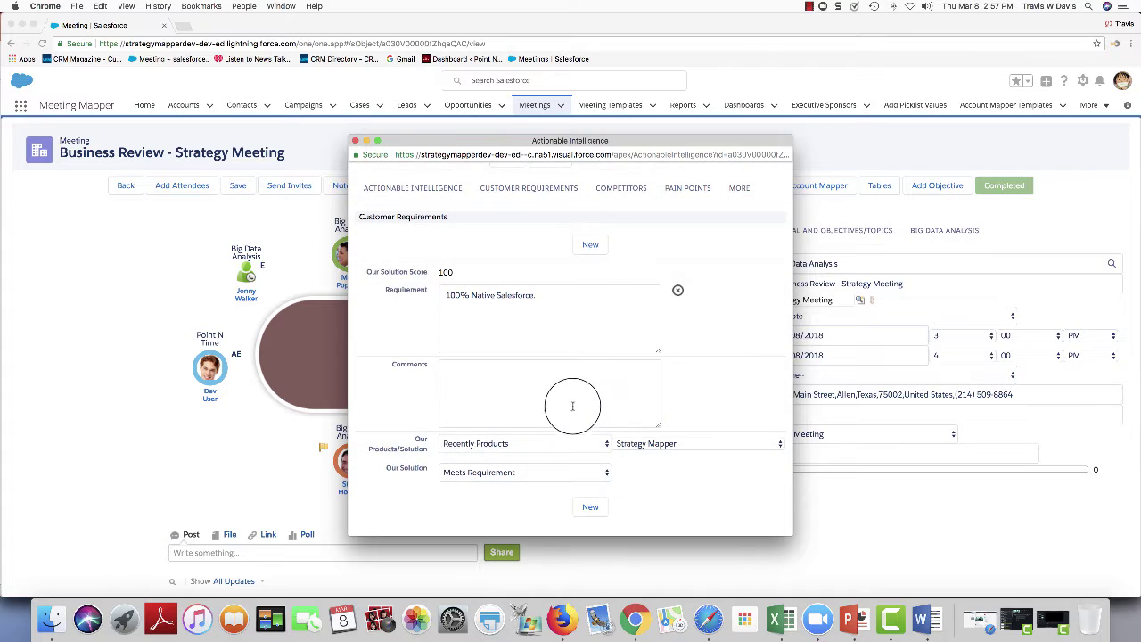
left_click(504, 234)
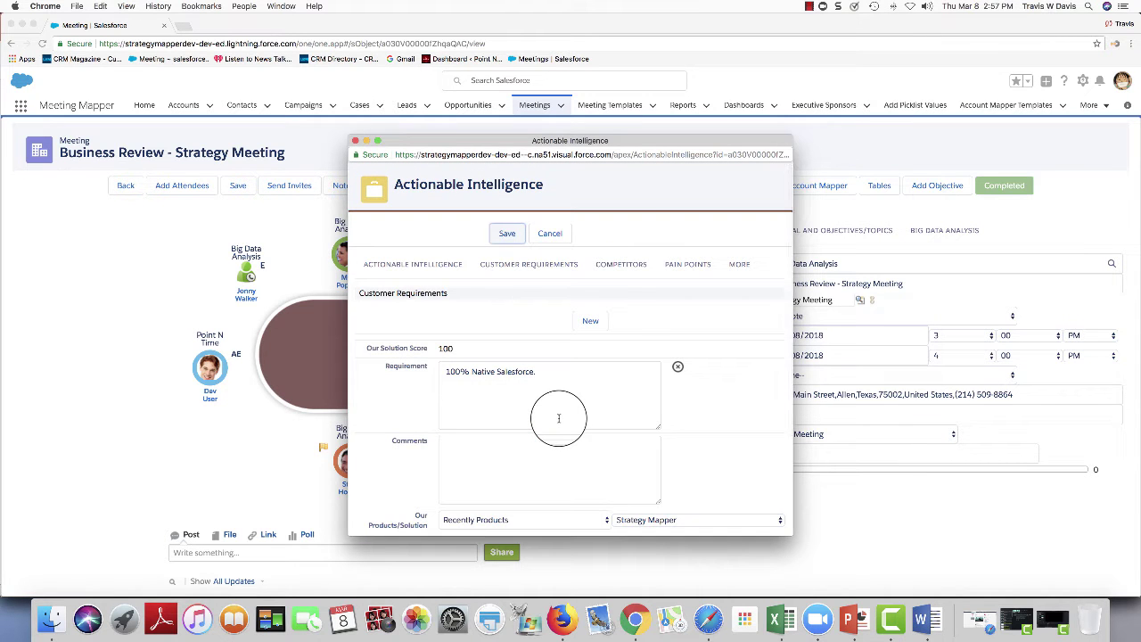
Review the competitors' strengths and weaknesses and the customer's pain points in Actionable Intelligence
left_click(620, 265)
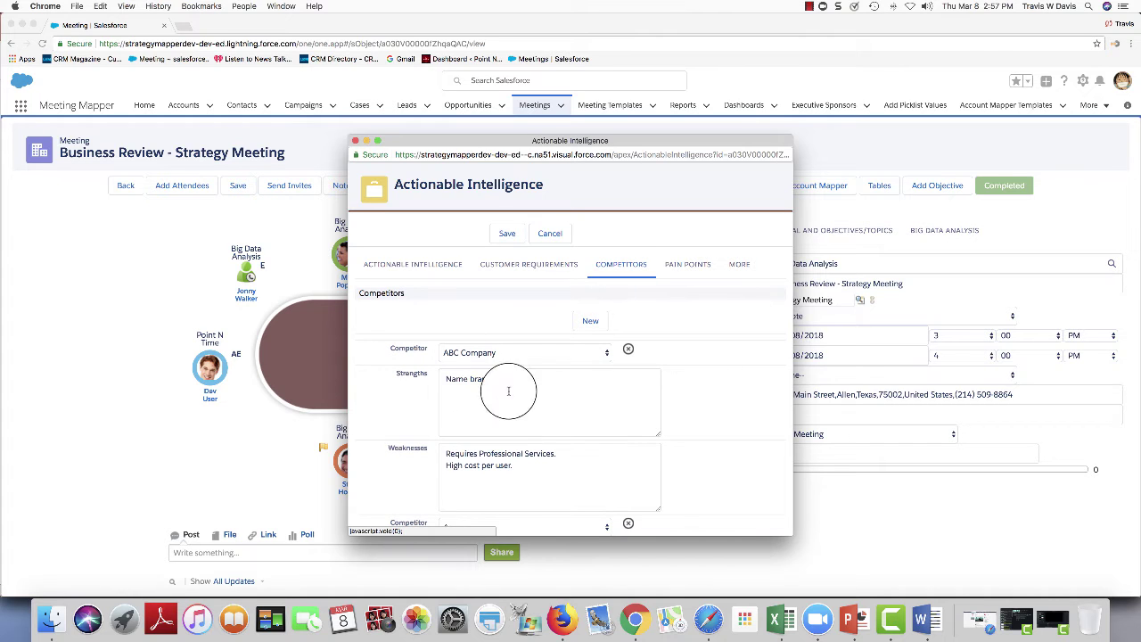
scroll(558, 400, "down", 1)
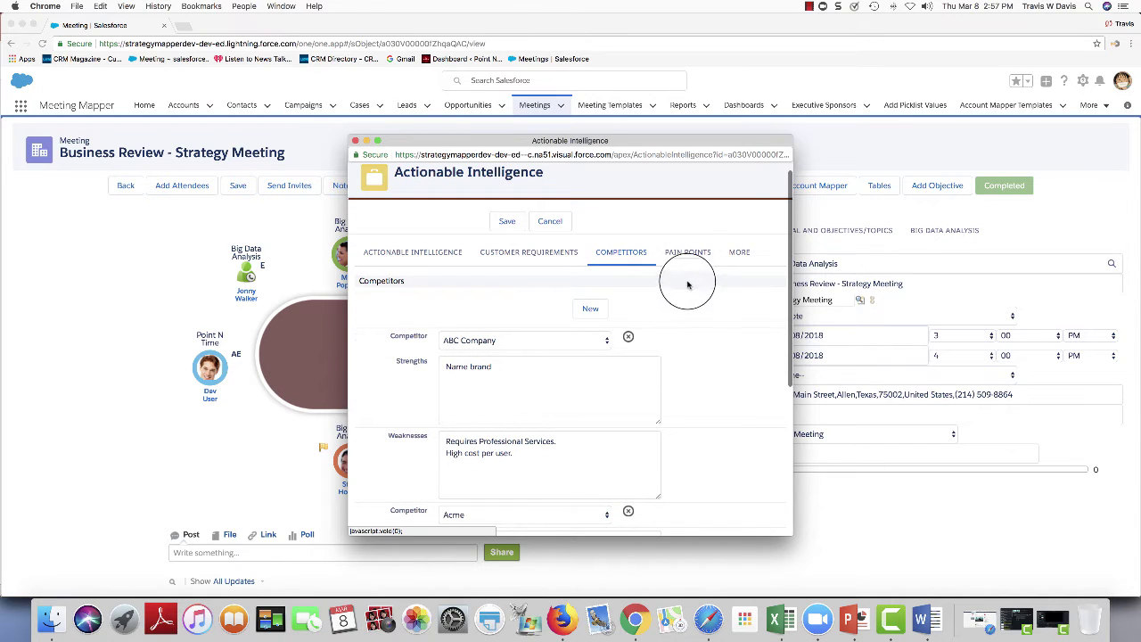
left_click(687, 252)
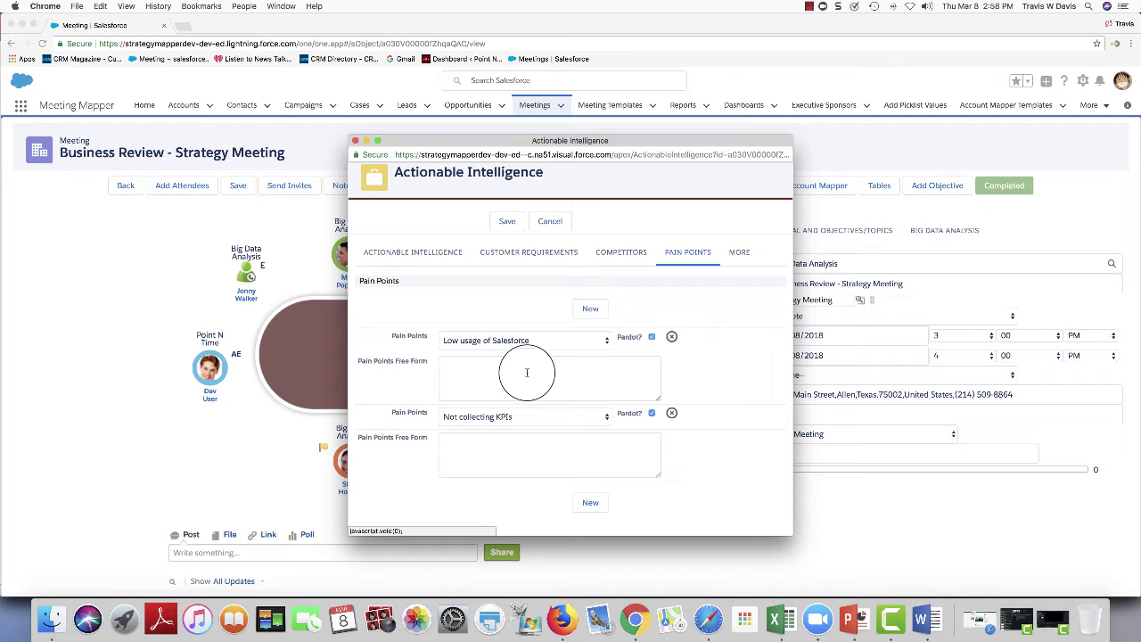
scroll(528, 371, "up", 1)
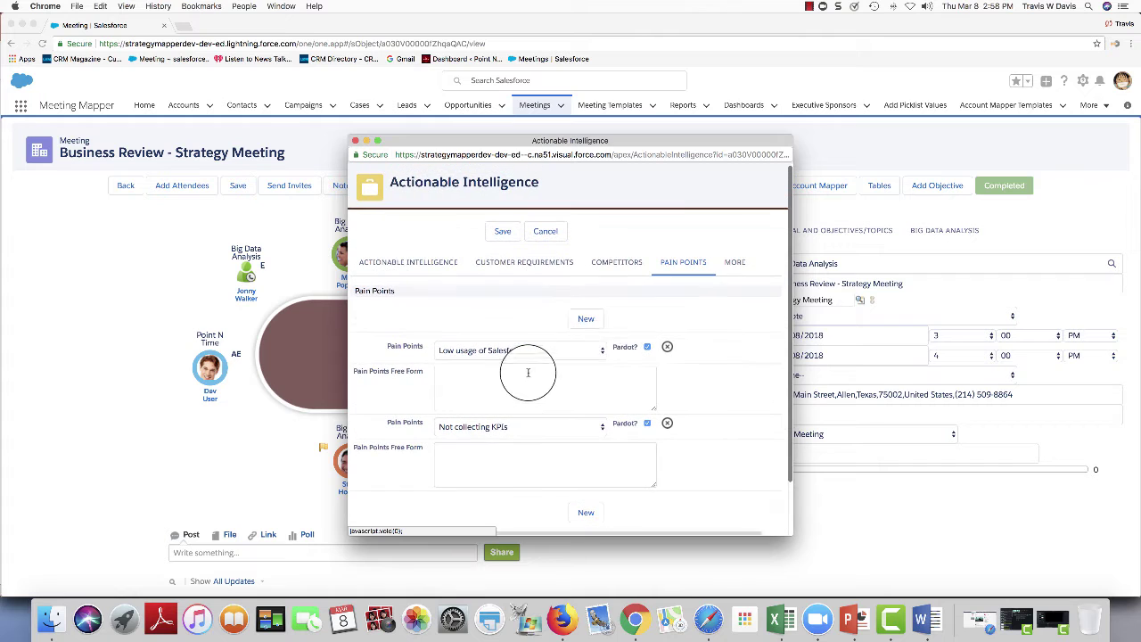
Review our strengths and weaknesses recorded for the meeting in Actionable Intelligence
left_click(732, 262)
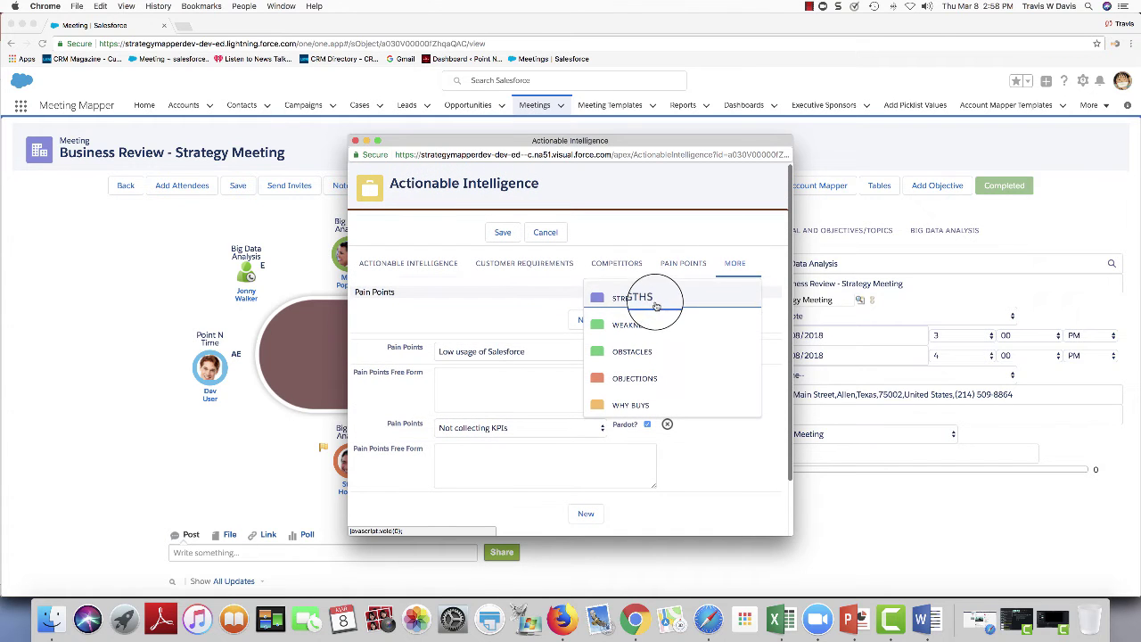
left_click(636, 297)
scroll(712, 341, "down", 2)
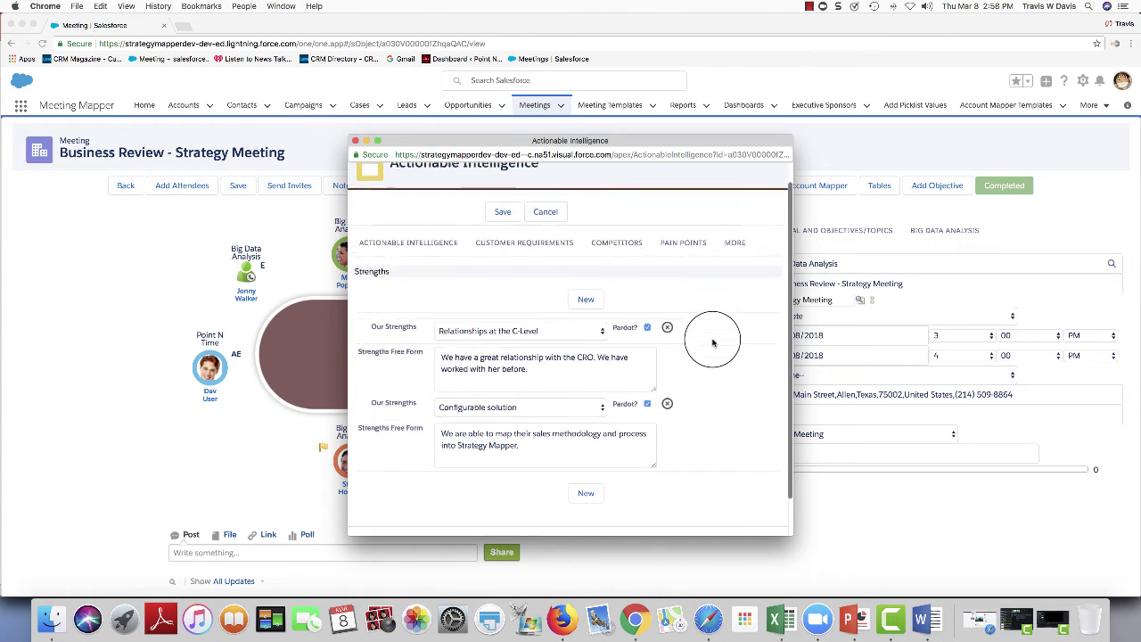
left_click(734, 230)
left_click(685, 290)
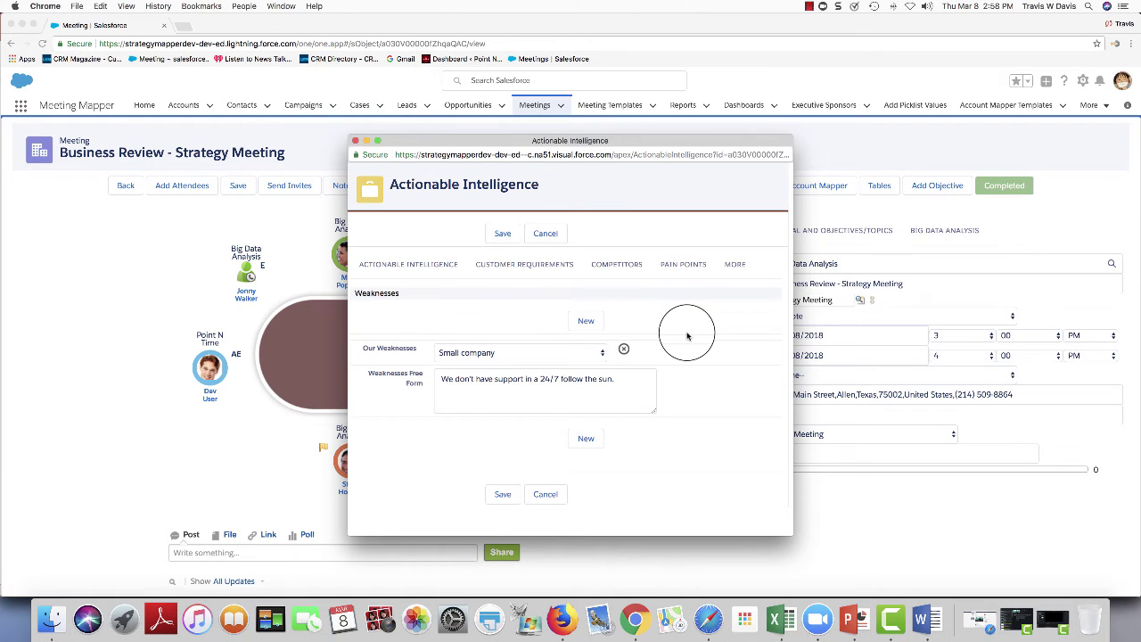
Review the obstacles, objections and why-buys in Actionable Intelligence, and close its window
left_click(736, 264)
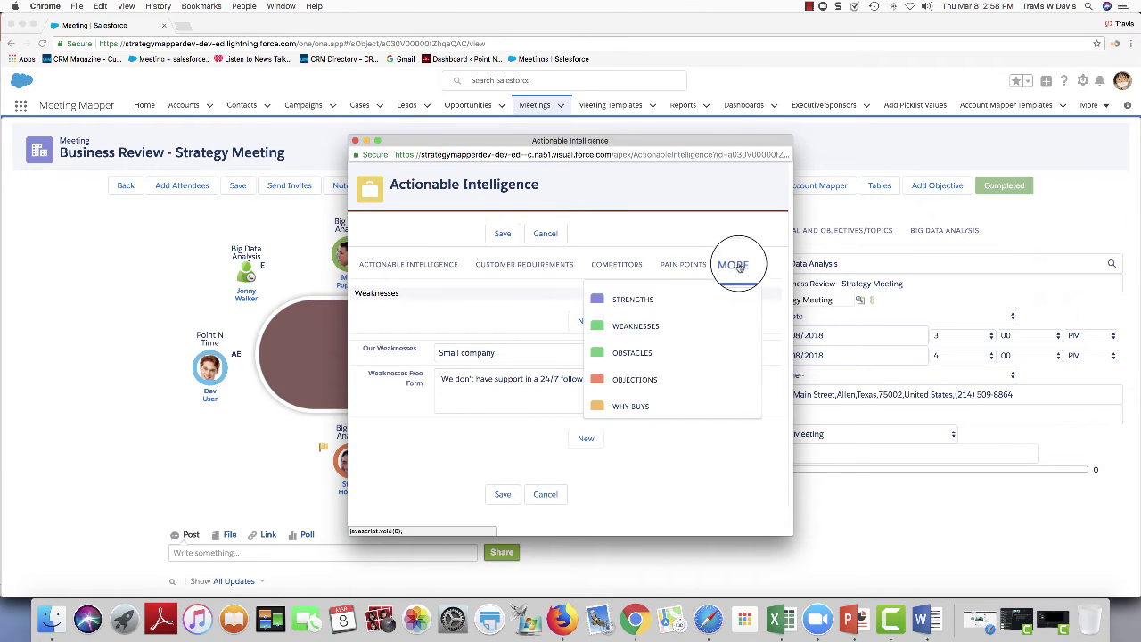
left_click(662, 353)
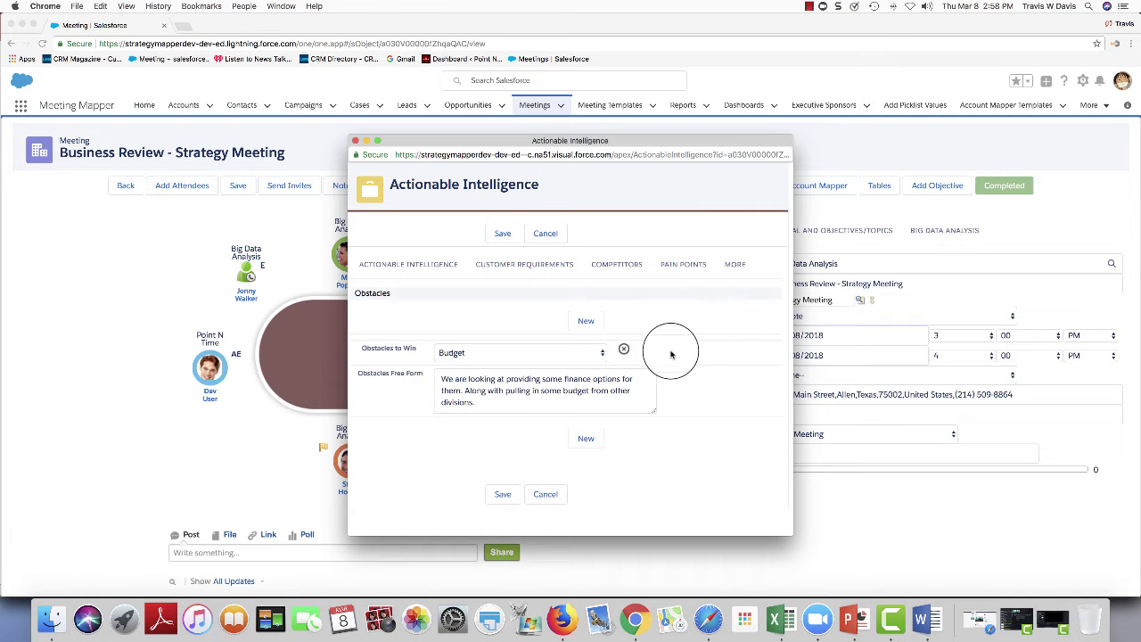
left_click(736, 264)
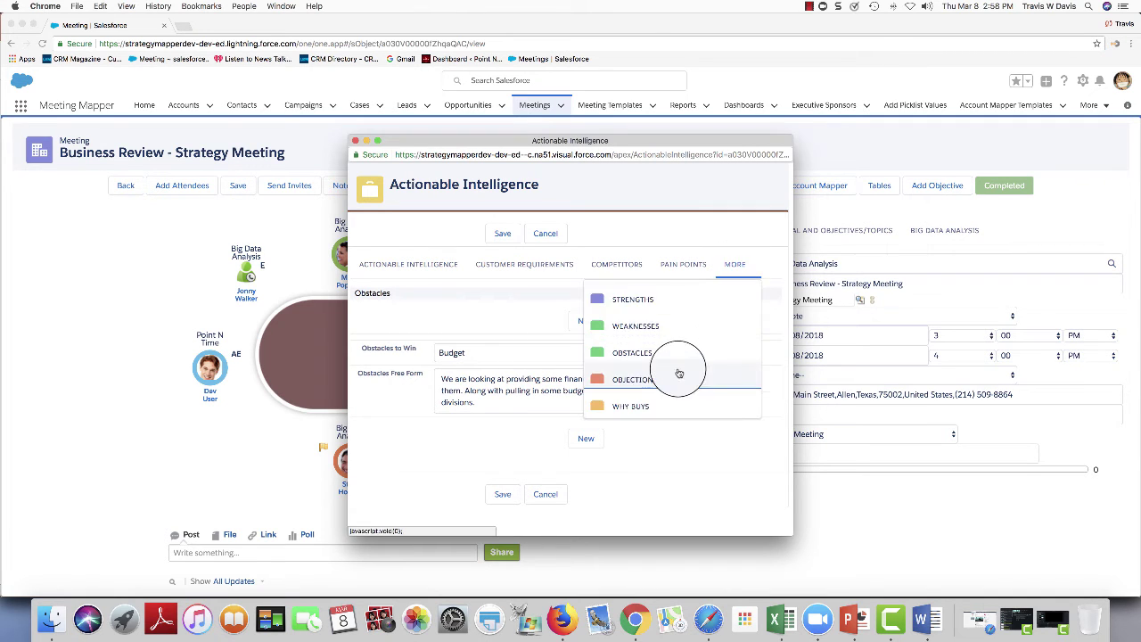
left_click(680, 371)
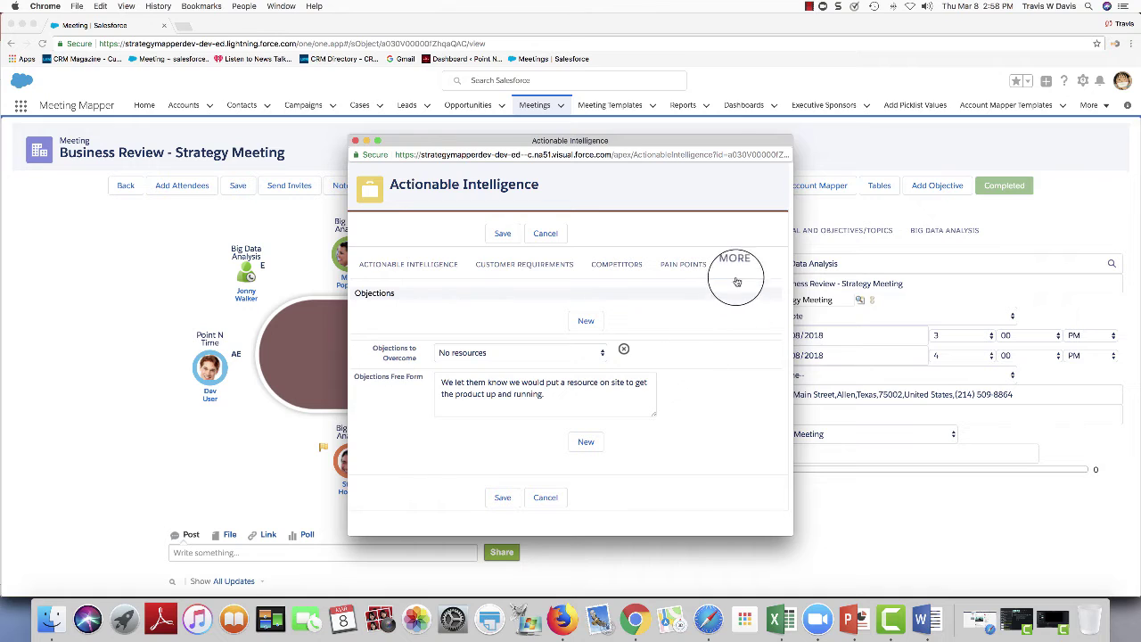
left_click(736, 265)
left_click(670, 402)
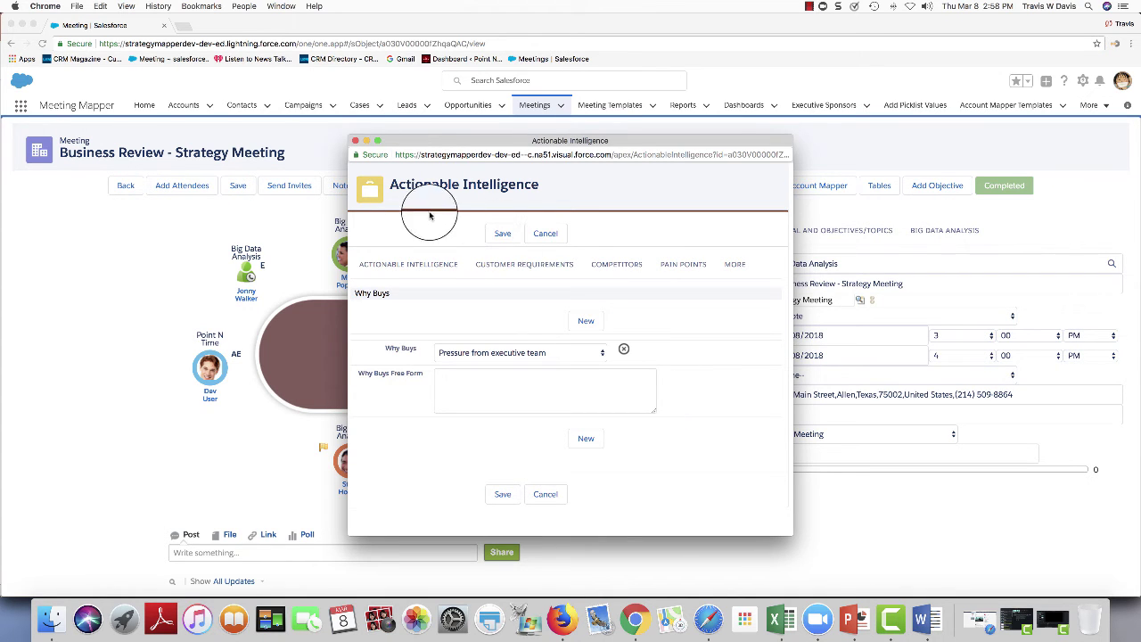
left_click(356, 141)
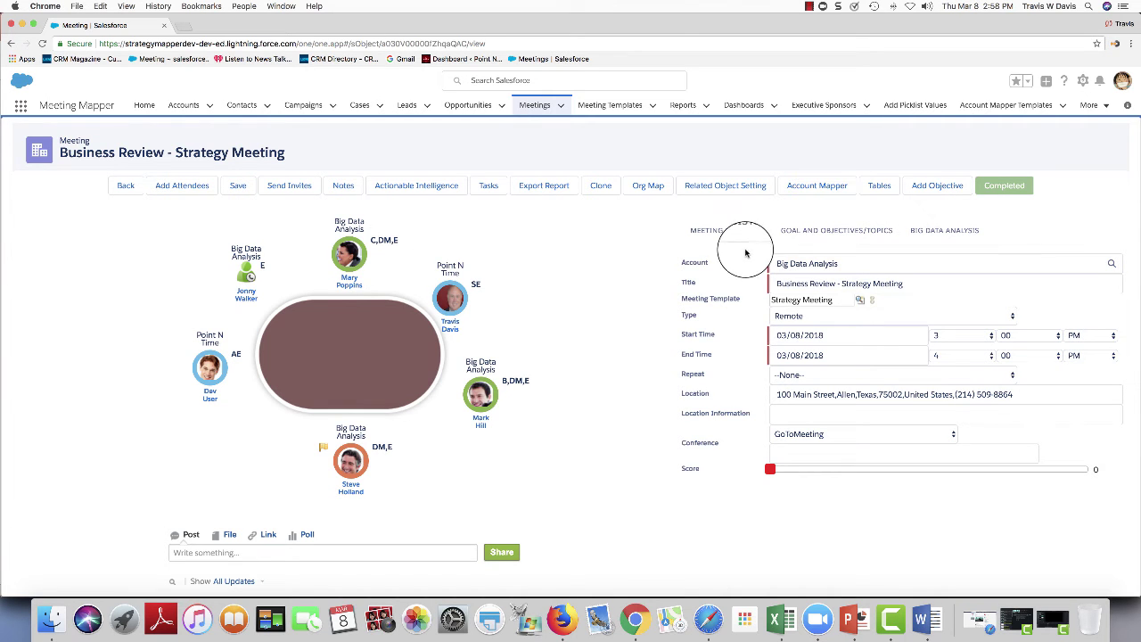
Open the account's Account Mapper, show its meetings, and expand the strategy meeting's public and internal notes
left_click(811, 187)
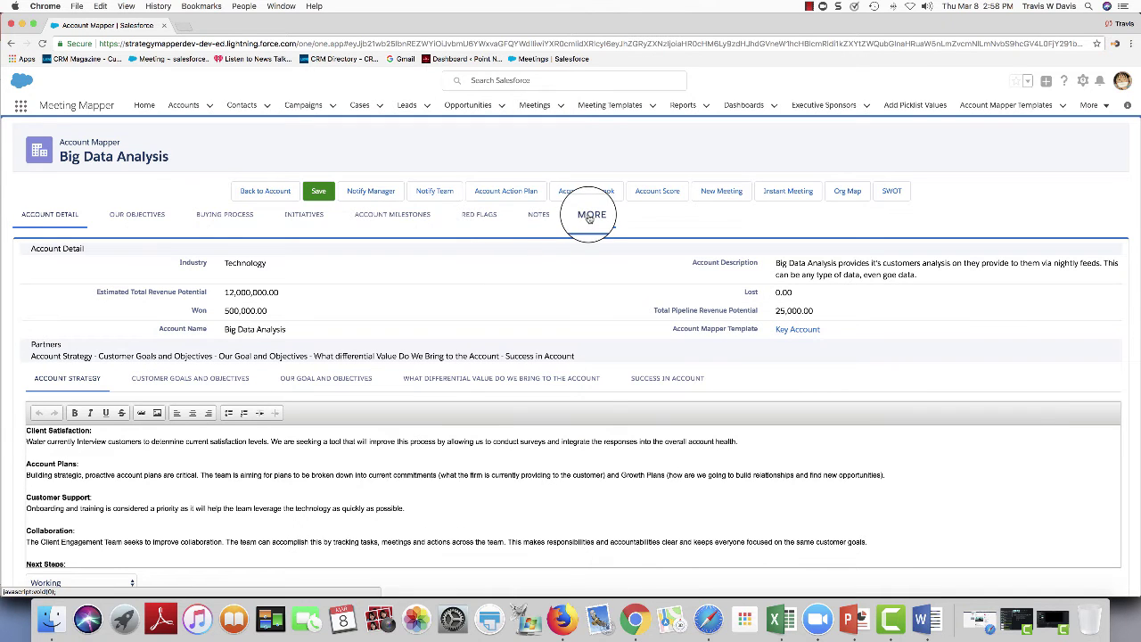
left_click(589, 218)
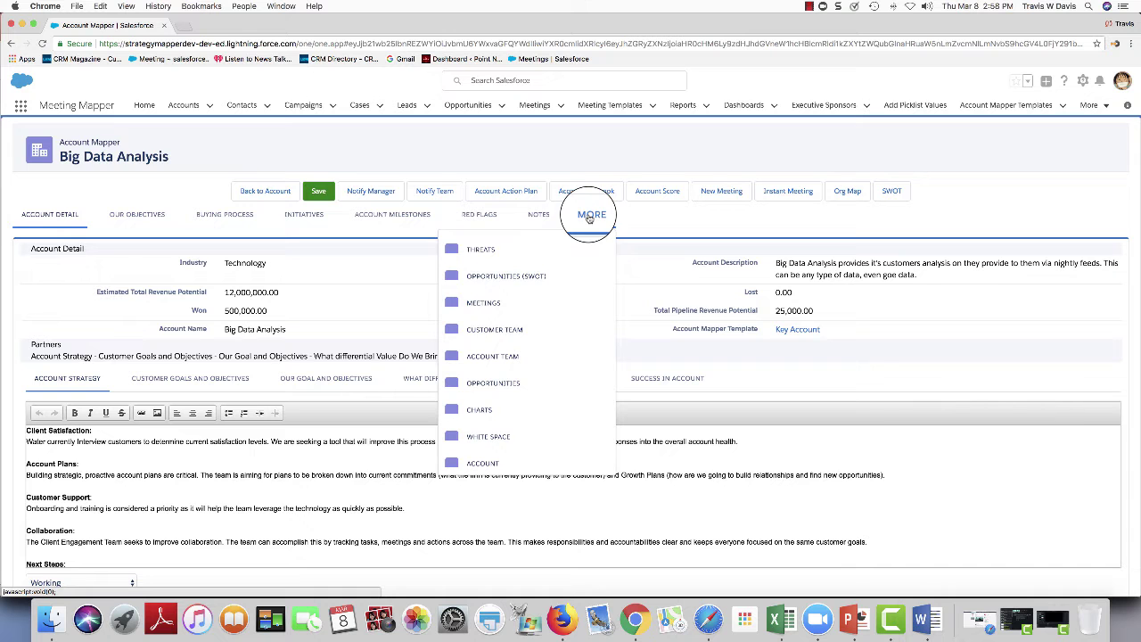
left_click(482, 302)
scroll(453, 339, "down", 2)
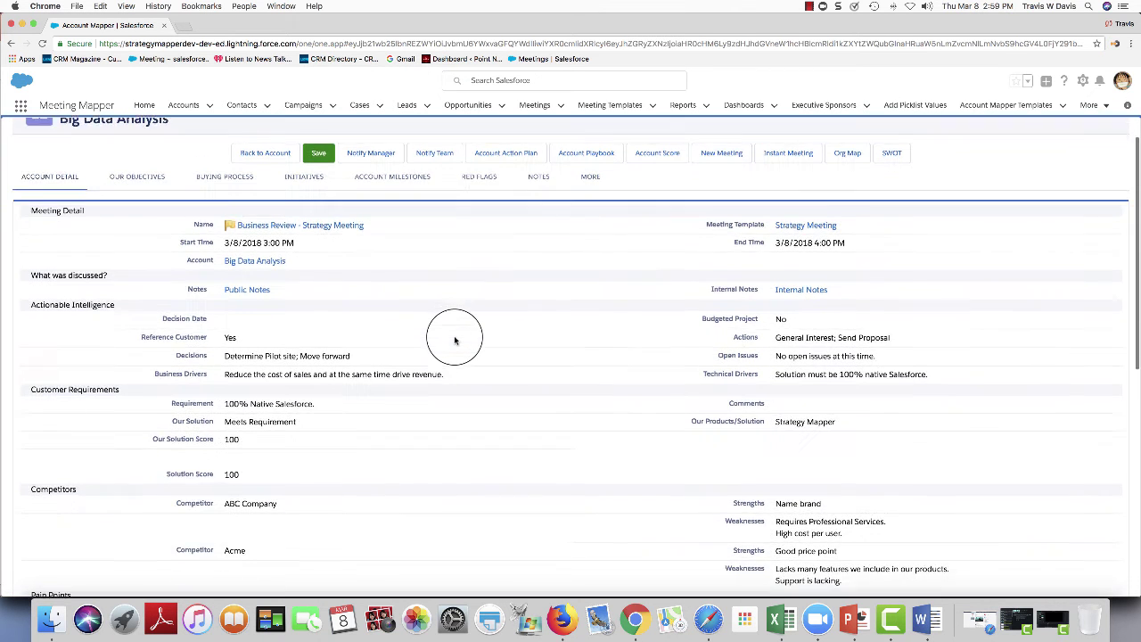
left_click(242, 252)
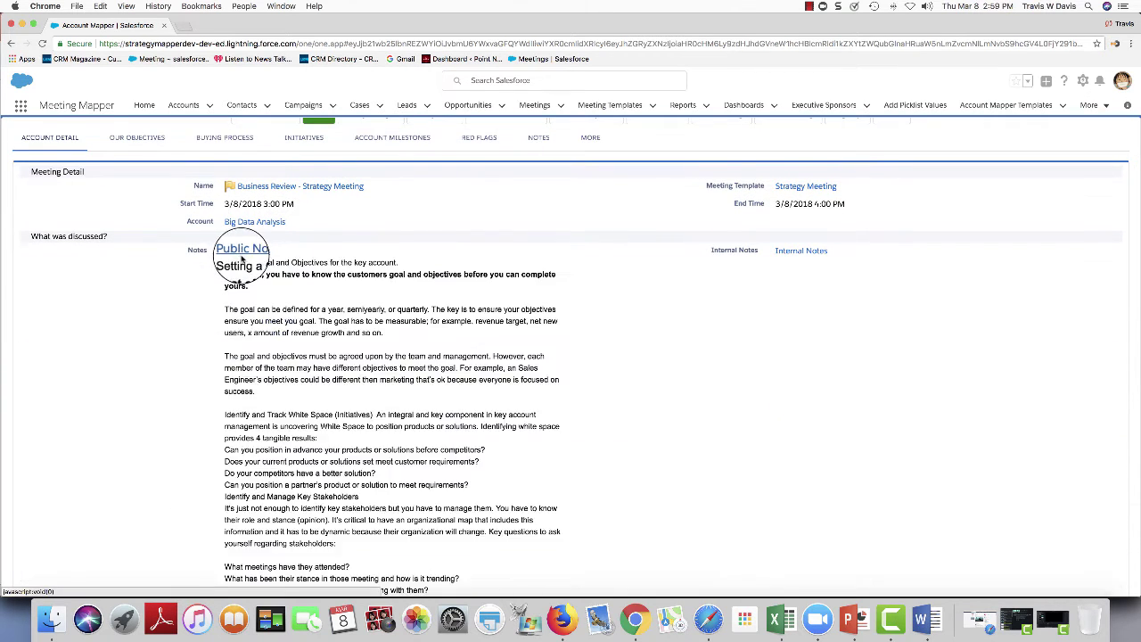
left_click(745, 260)
Examine the meeting's requirements, competitors, pain points, strengths, weaknesses, obstacles, objections and why-buys in Account Mapper
scroll(529, 327, "down", 15)
scroll(531, 321, "down", 5)
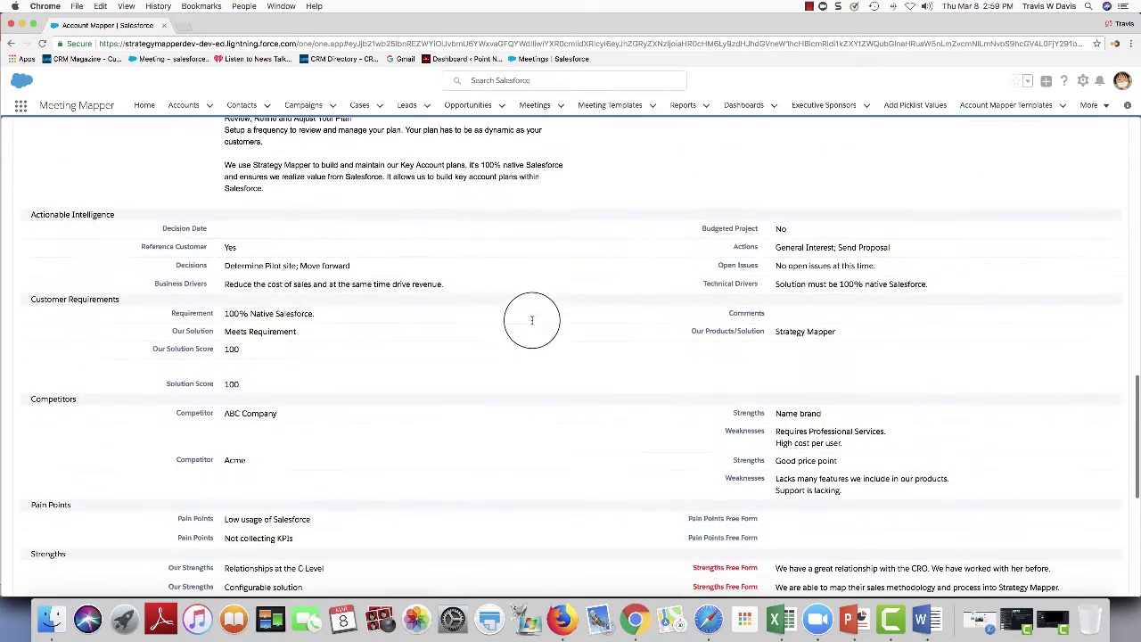
scroll(357, 339, "down", 3)
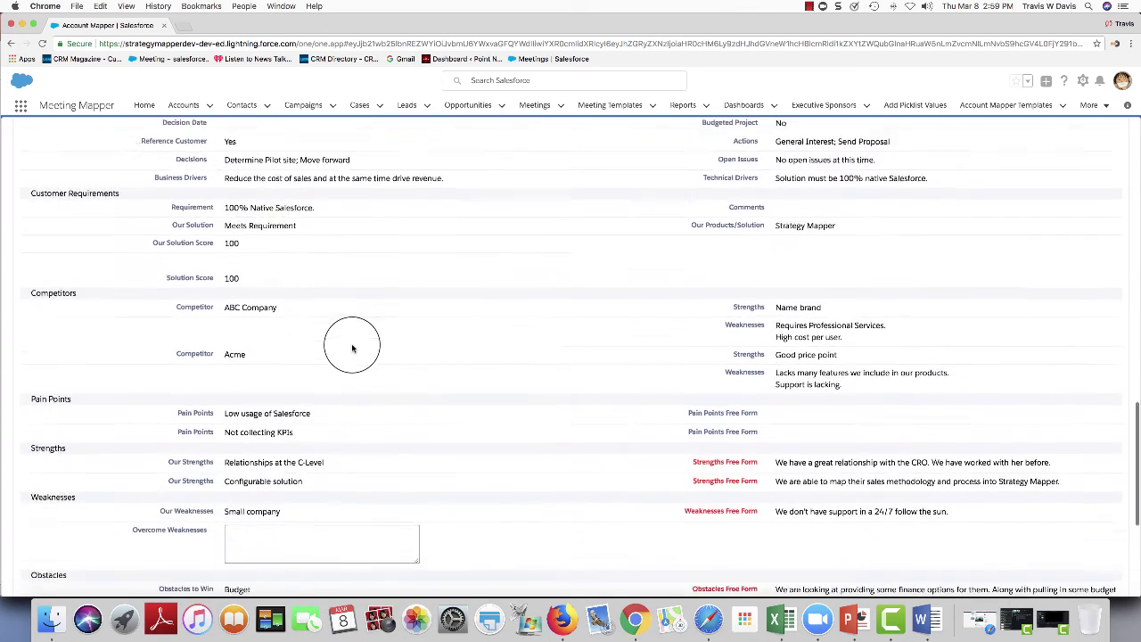
scroll(325, 330, "down", 1)
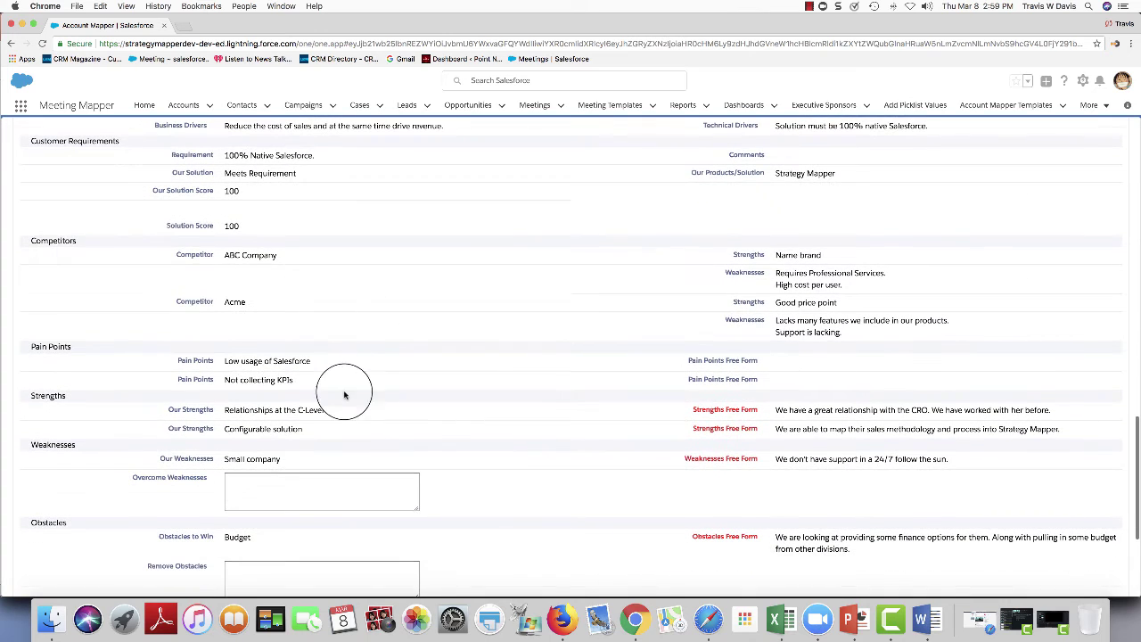
scroll(361, 392, "down", 1)
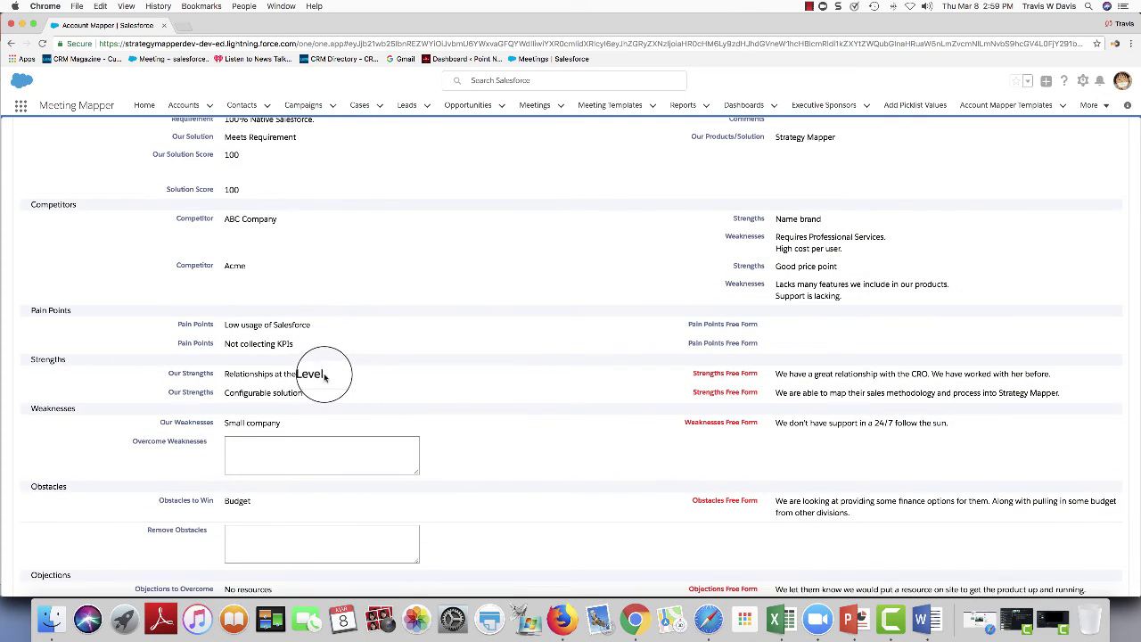
left_click(287, 451)
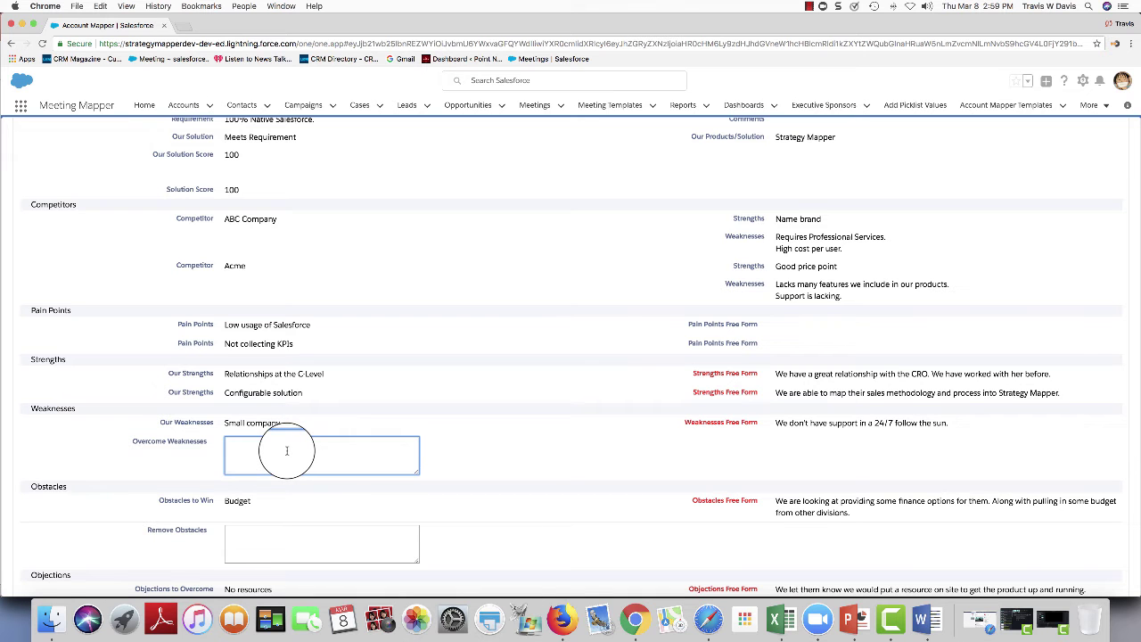
scroll(287, 451, "down", 5)
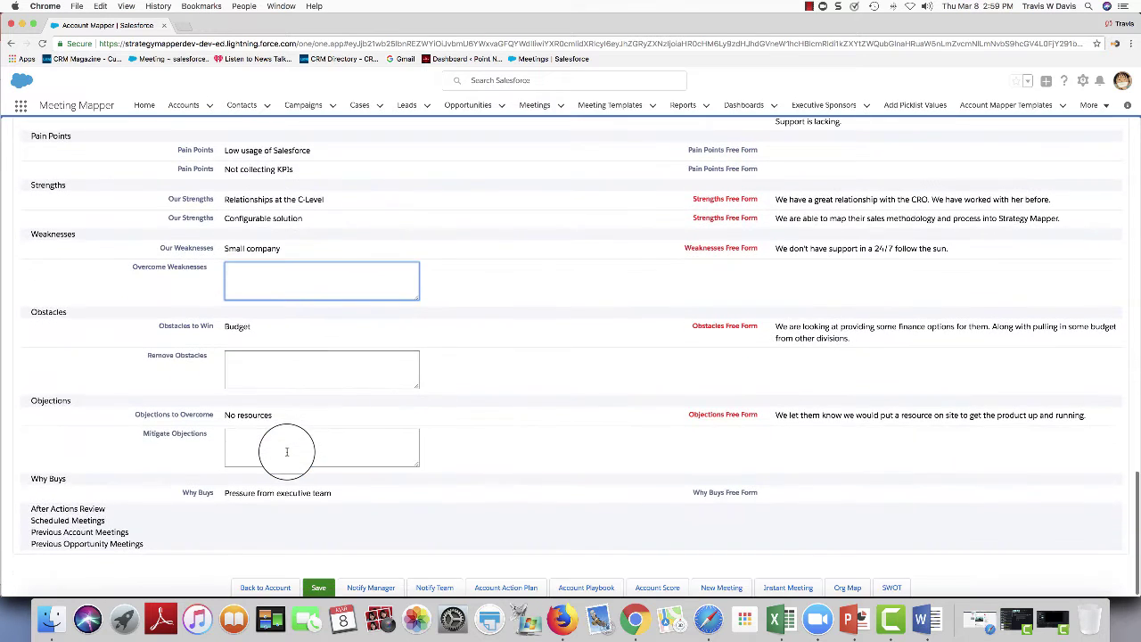
scroll(287, 455, "up", 10)
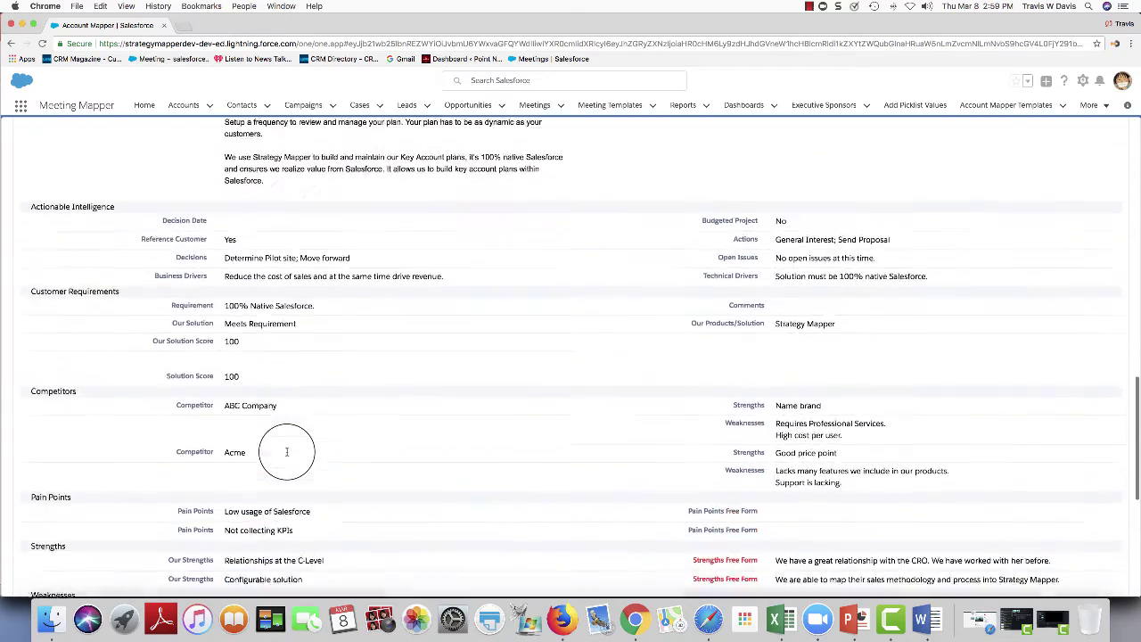
Show the Customer Team of the Big Data Analysis account in Account Mapper
scroll(287, 455, "up", 10)
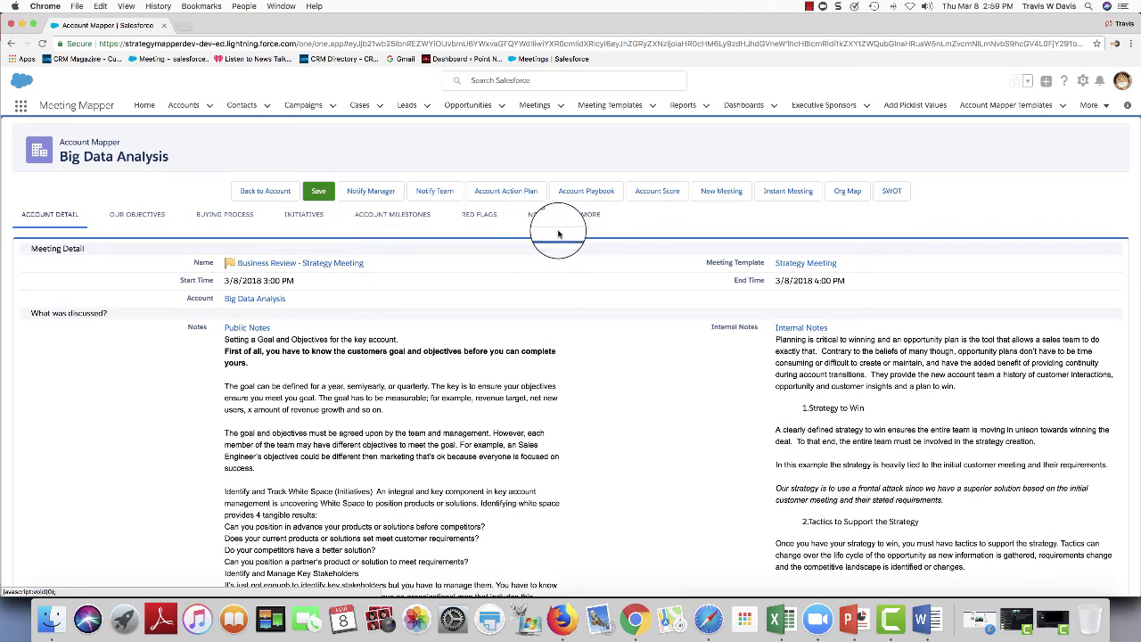
left_click(589, 216)
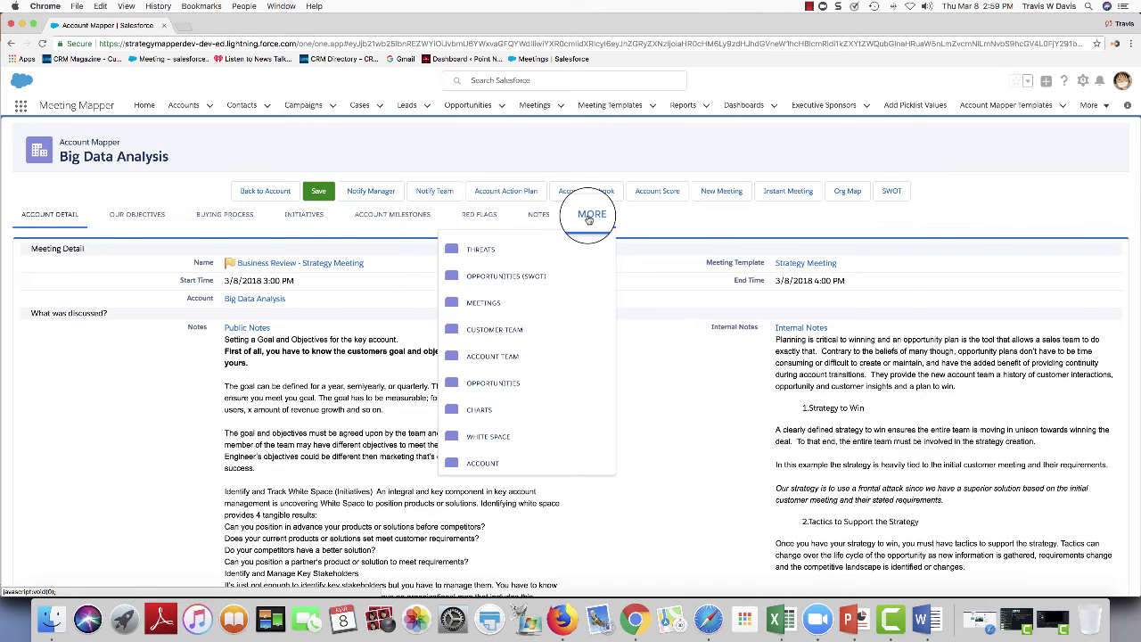
left_click(483, 330)
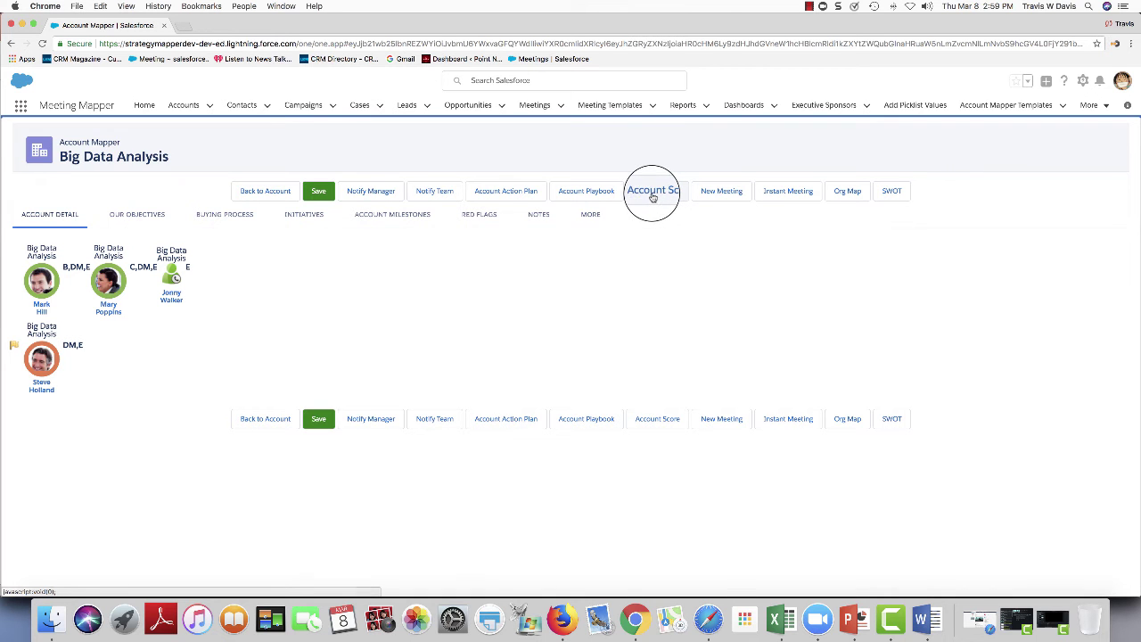
Open the Account Score, examine the account health, account score and sales intelligence ratings, and return to the previous page
left_click(652, 194)
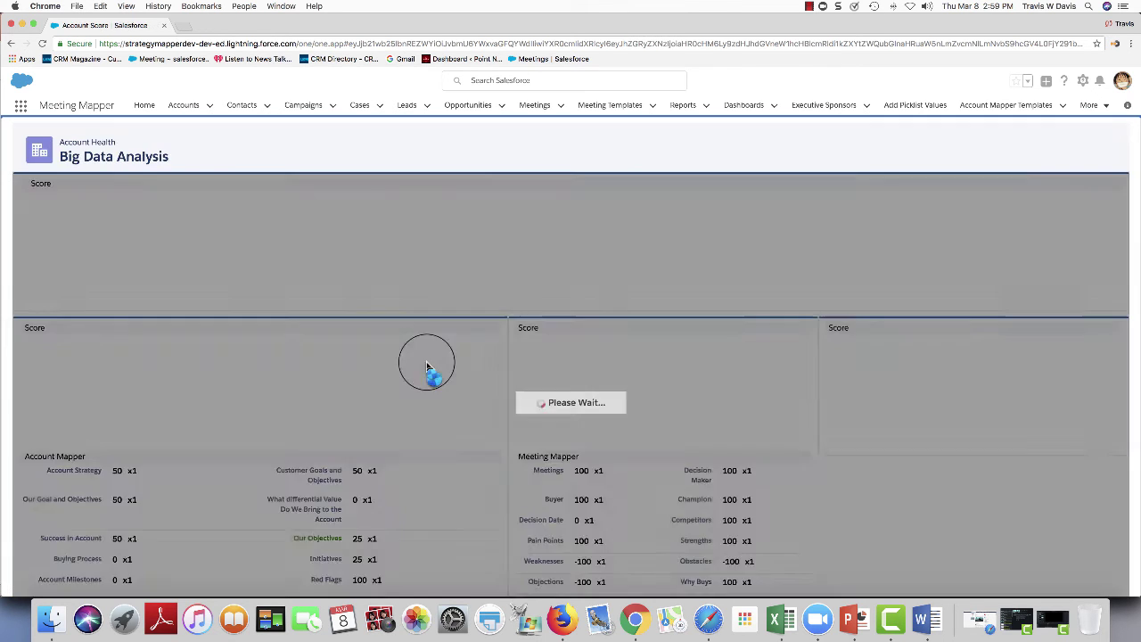
scroll(425, 375, "down", 1)
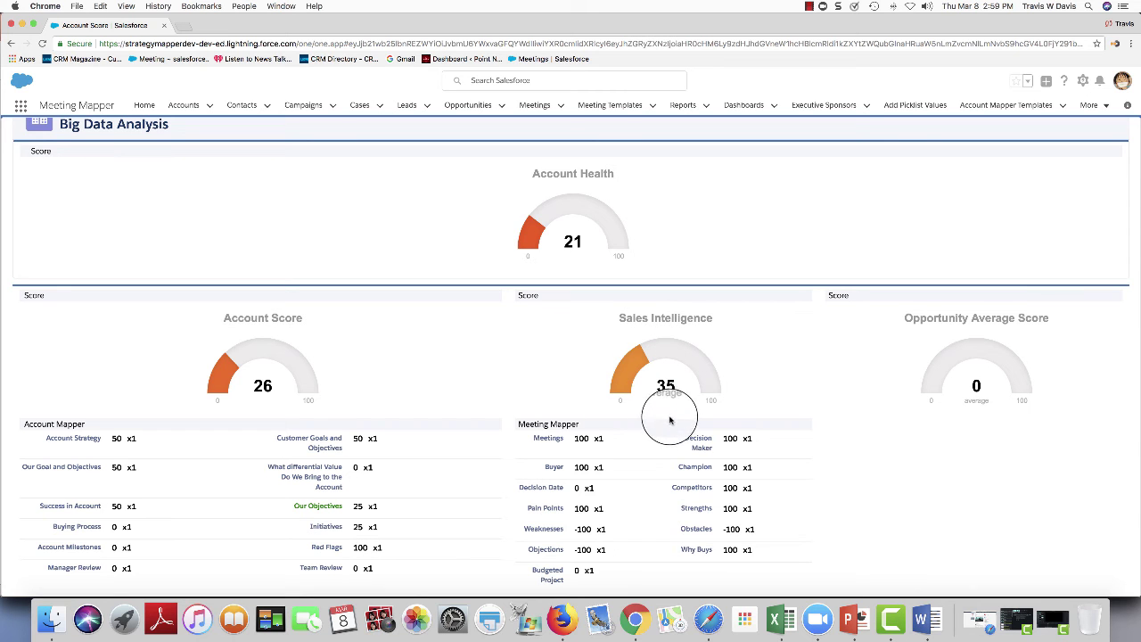
scroll(658, 447, "up", 2)
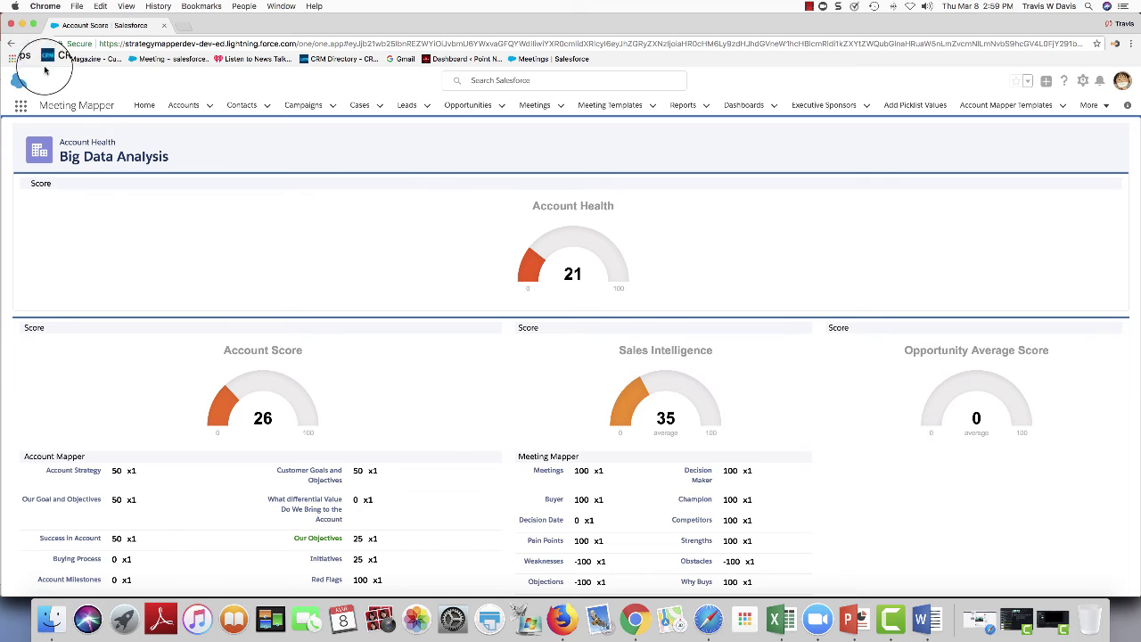
left_click(11, 43)
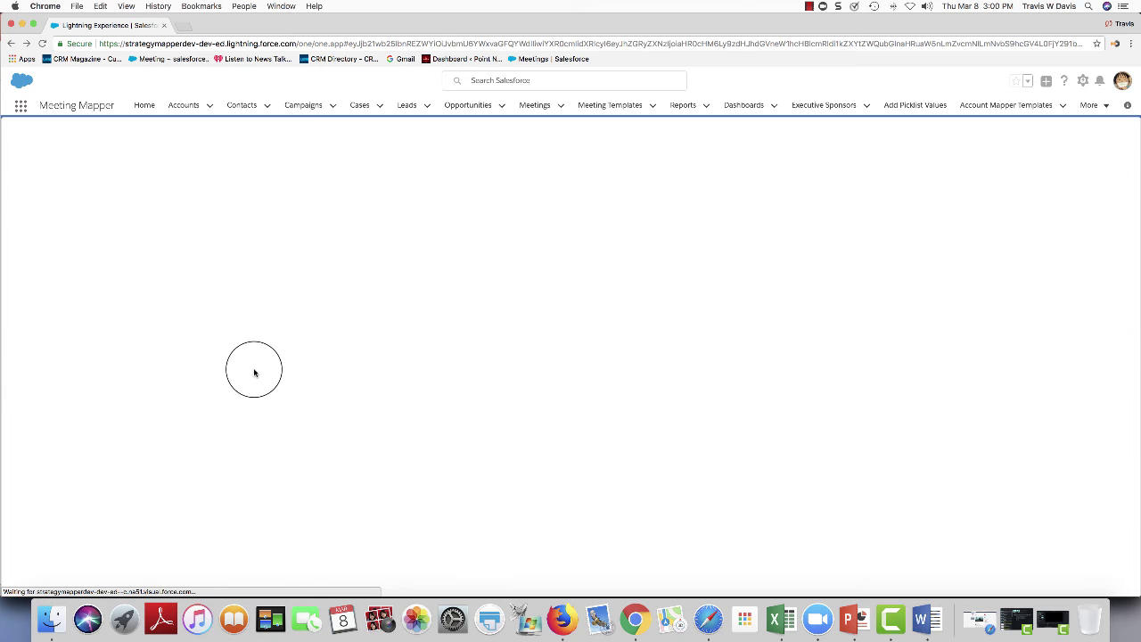